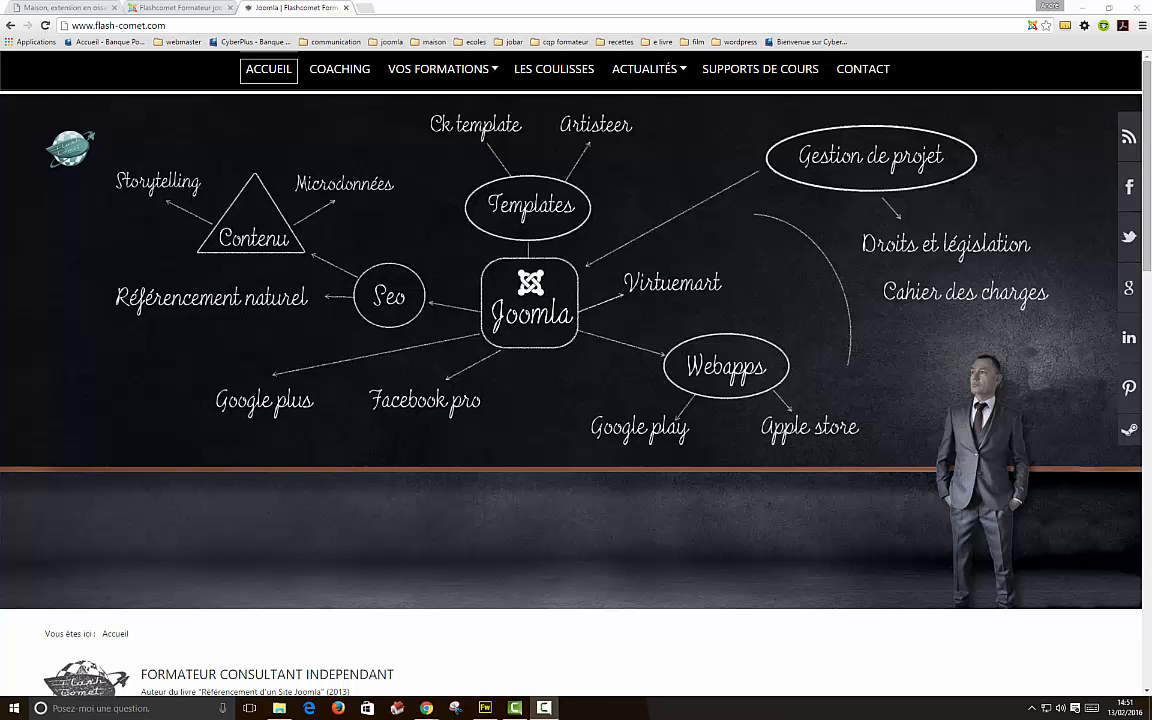
- Switch to FileZilla and connect to the saved dedibox.fr site selected in the Site Manager
click(1082, 8)
double_click(201, 532)
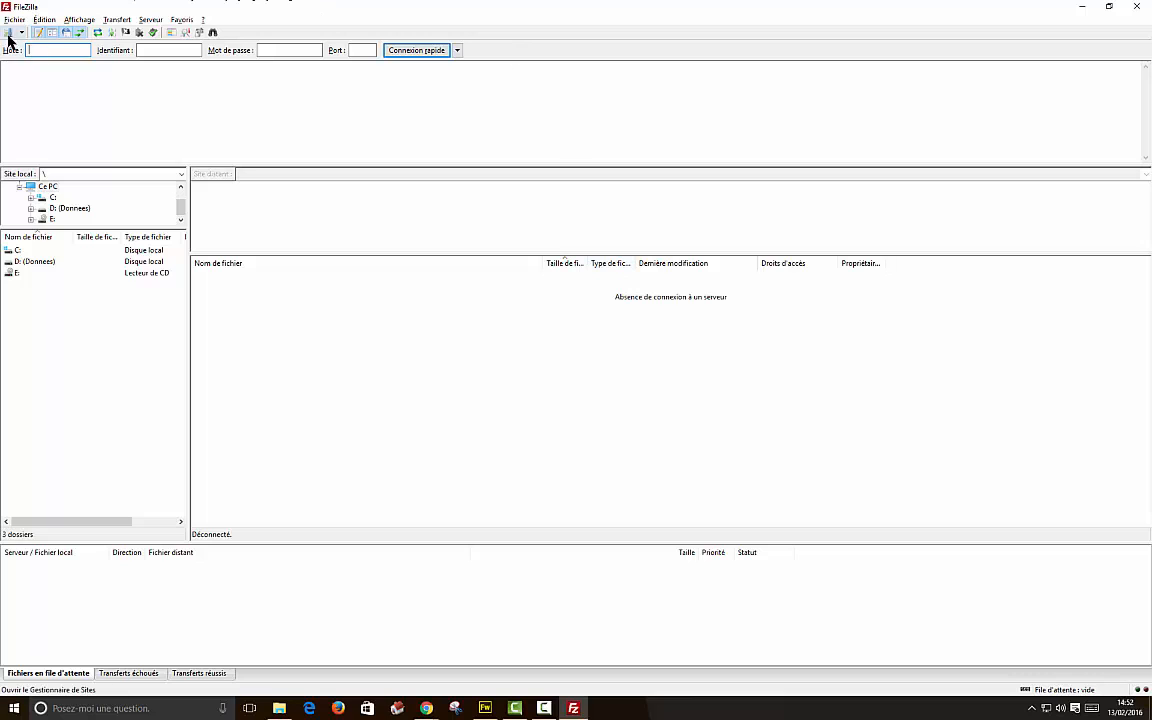
click(9, 32)
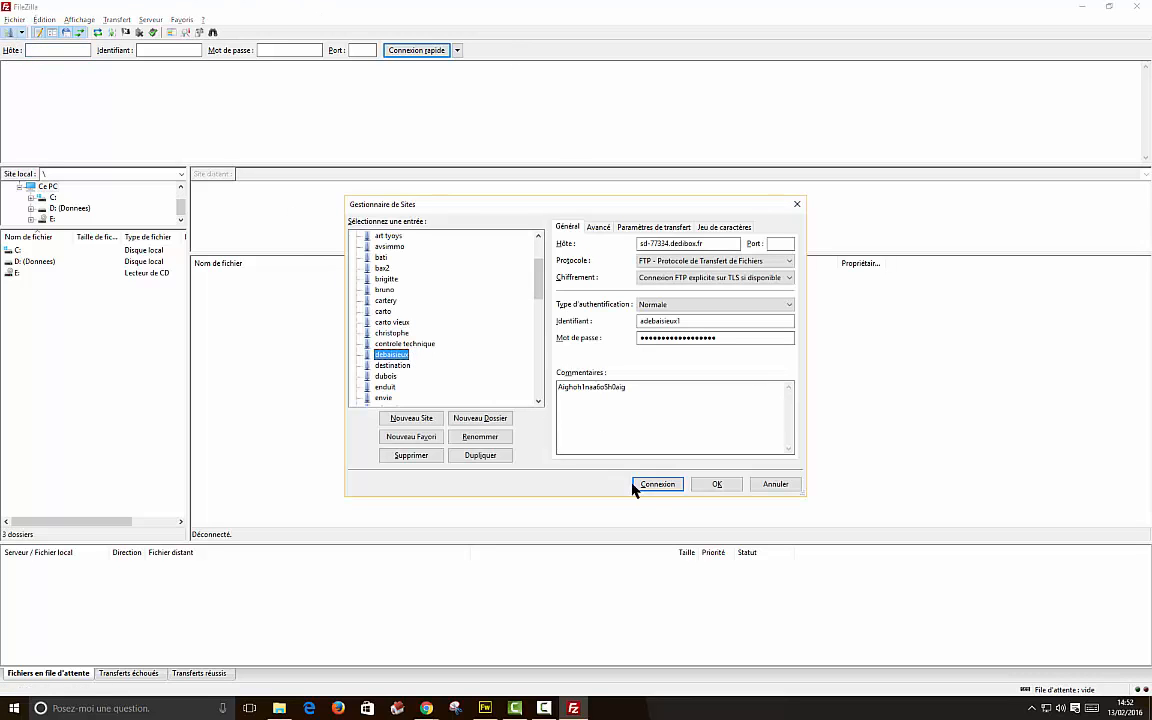
click(657, 485)
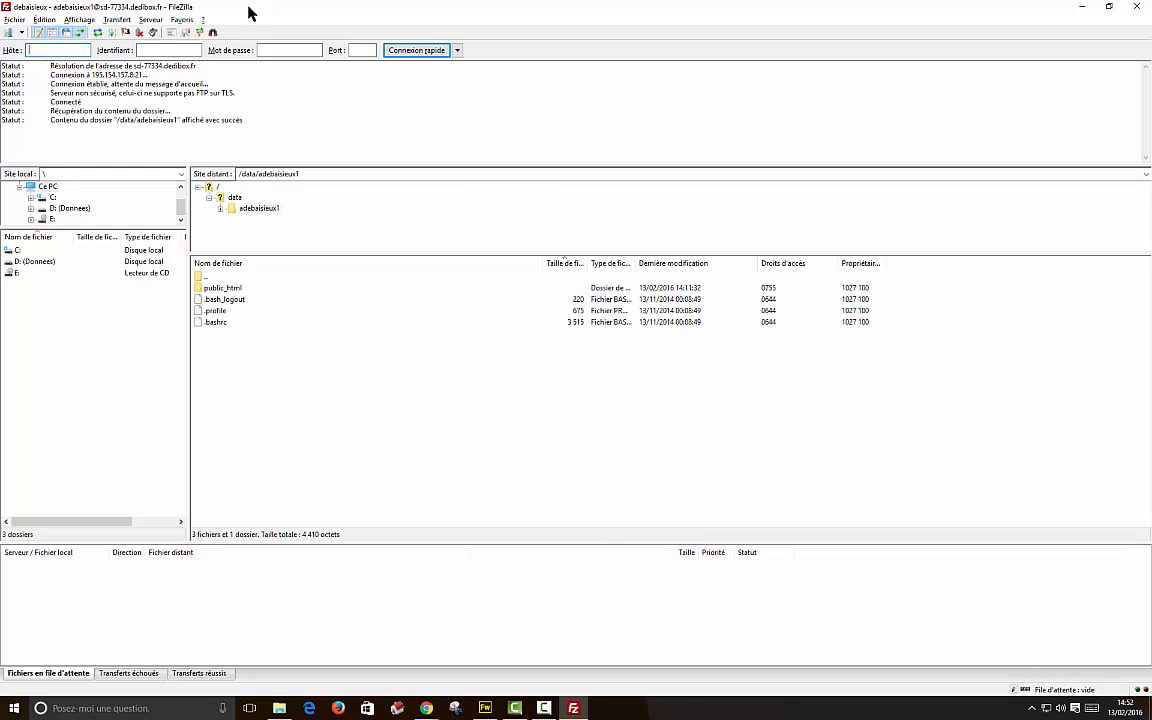
- Open robots.txt from the remote public_html folder for editing and maximize its Notepad window
click(236, 289)
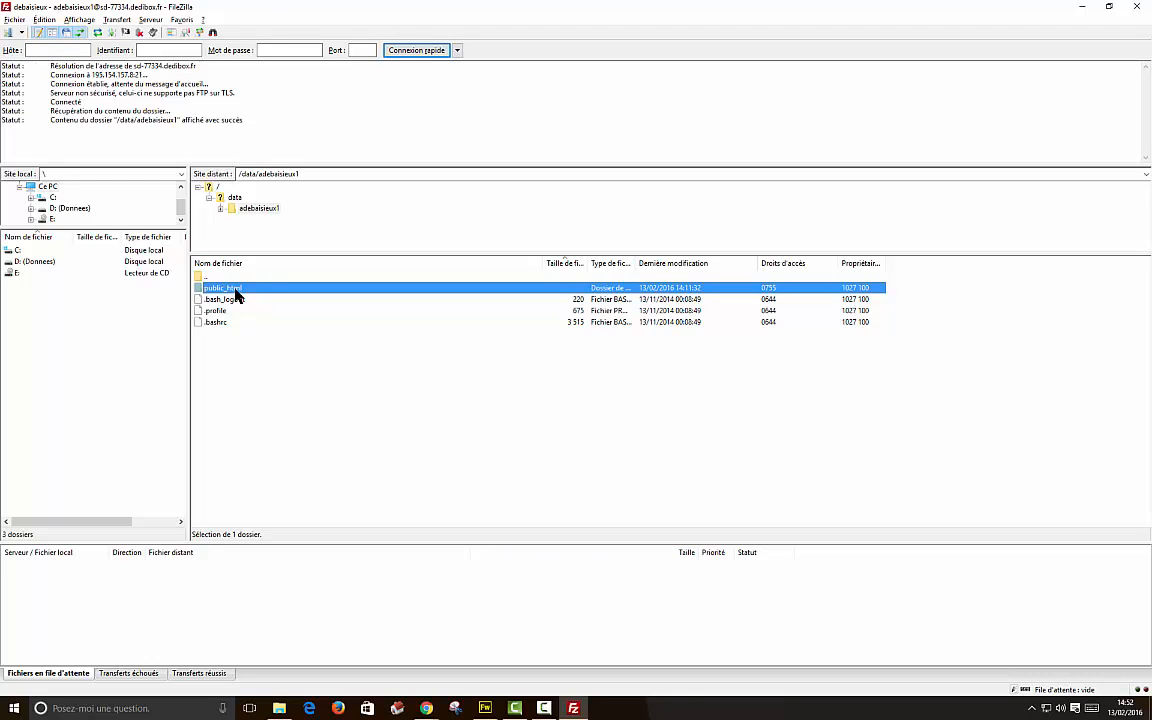
double_click(200, 289)
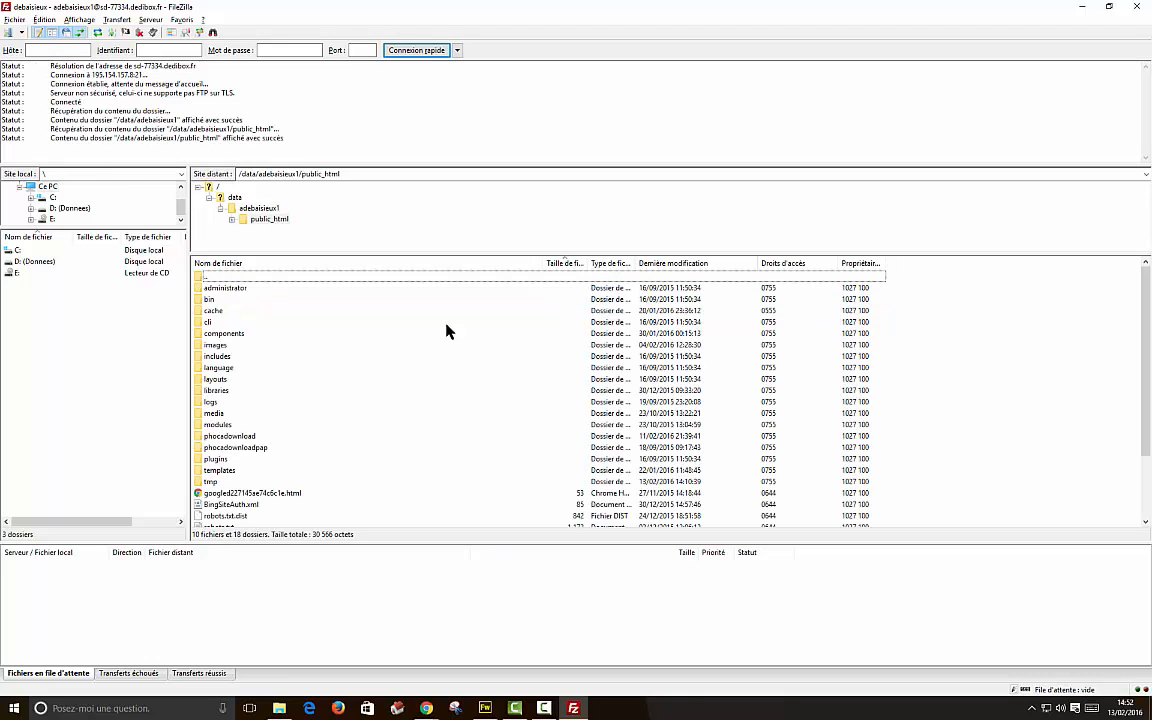
scroll(447, 331, down, 3)
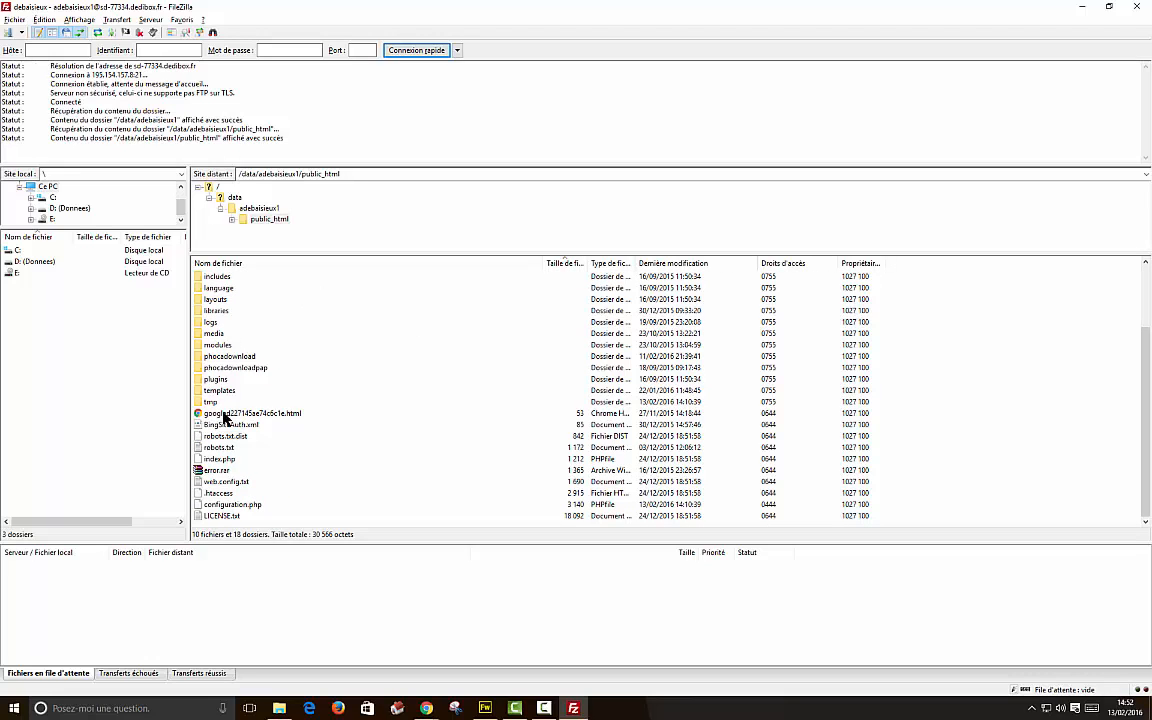
click(221, 448)
right_click(231, 449)
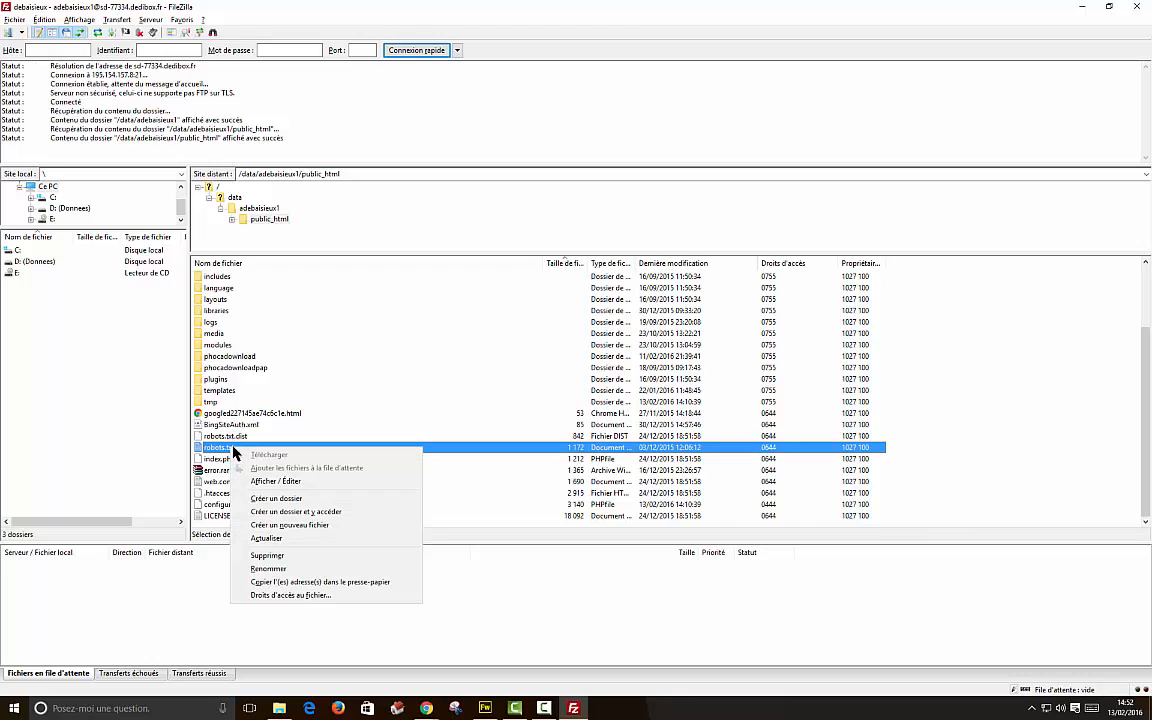
click(275, 481)
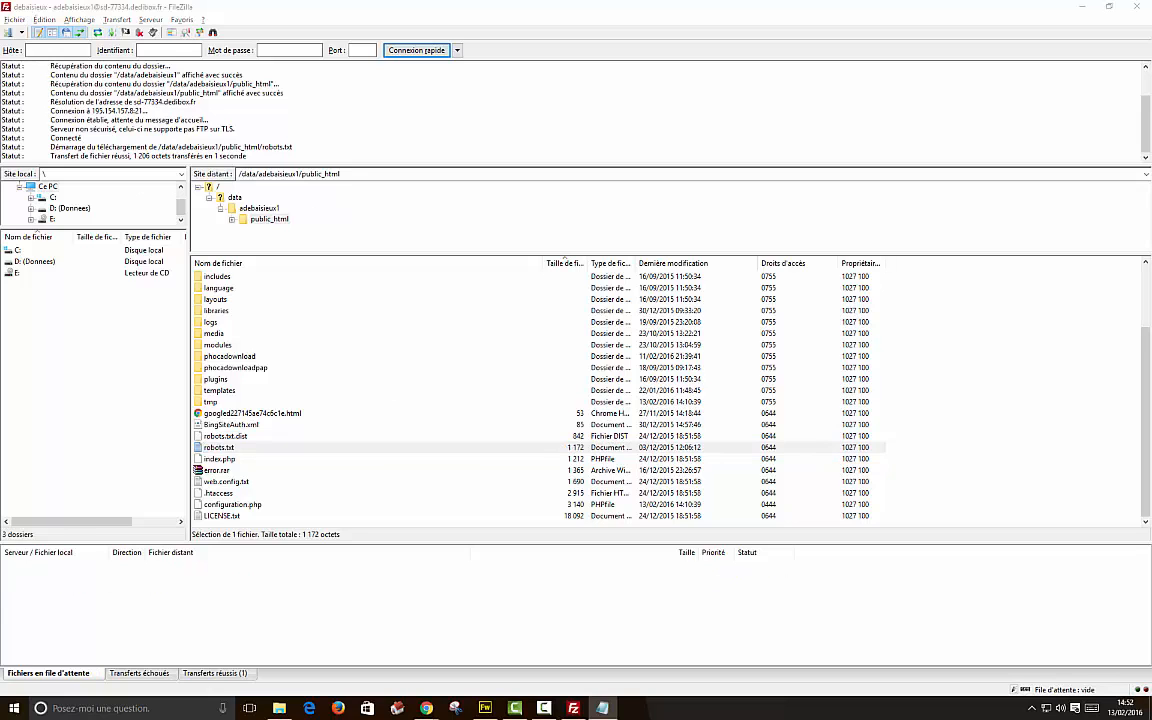
drag(0, 115, 452, 94)
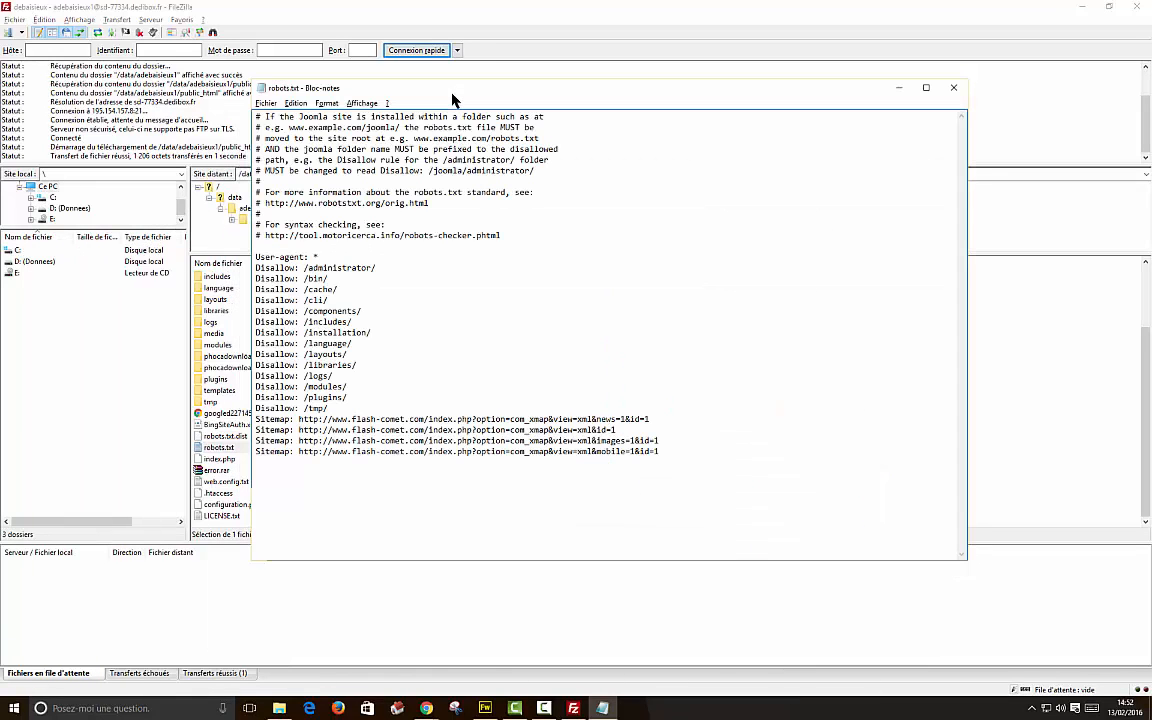
click(926, 89)
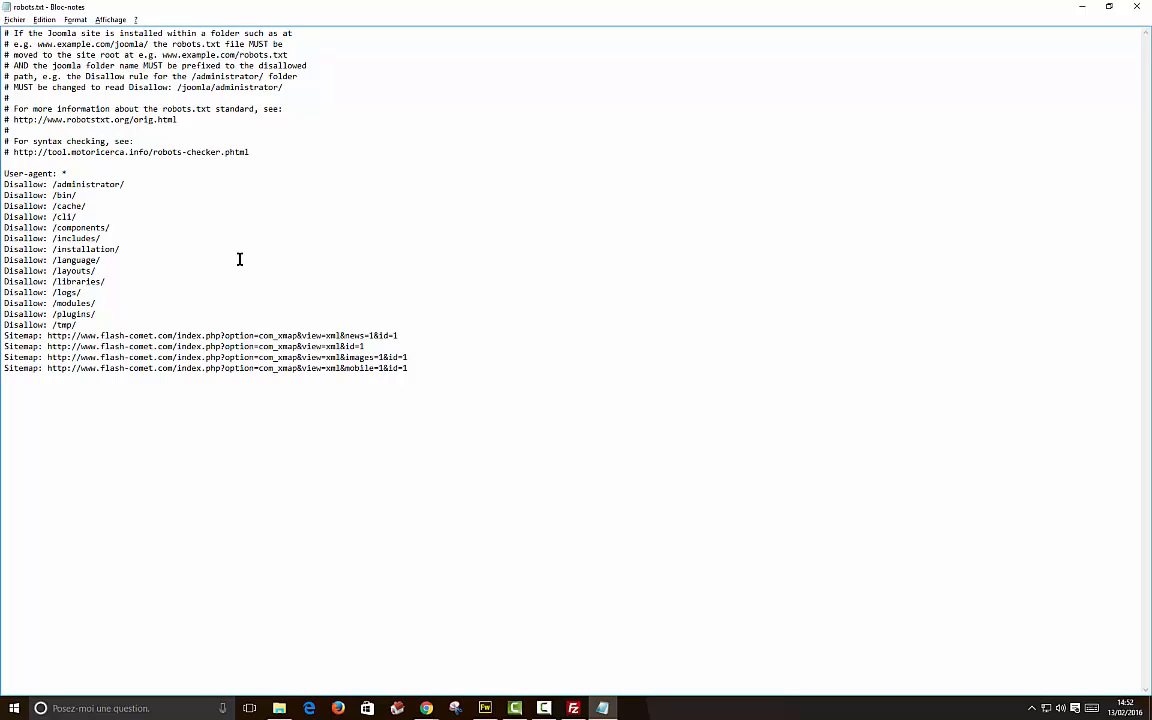
- Examine the Disallow rules from /administrator/ down to /tmp/ in robots.txt
drag(4, 184, 360, 324)
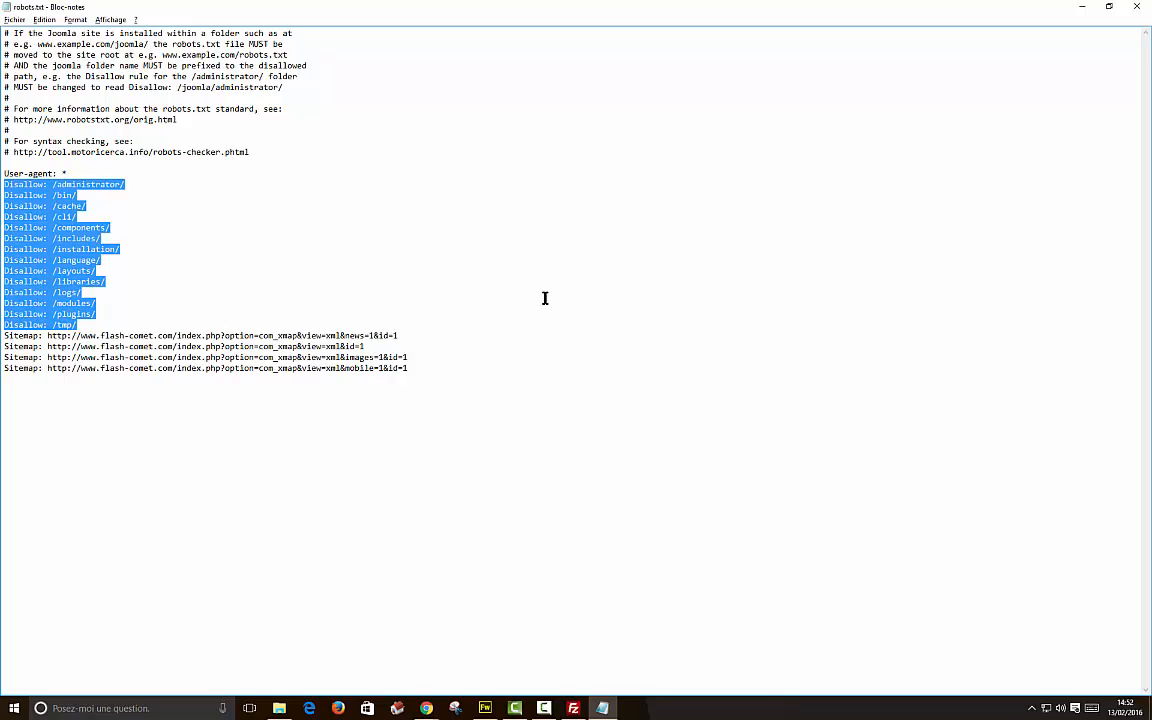
drag(61, 184, 128, 187)
drag(18, 195, 122, 292)
click(70, 188)
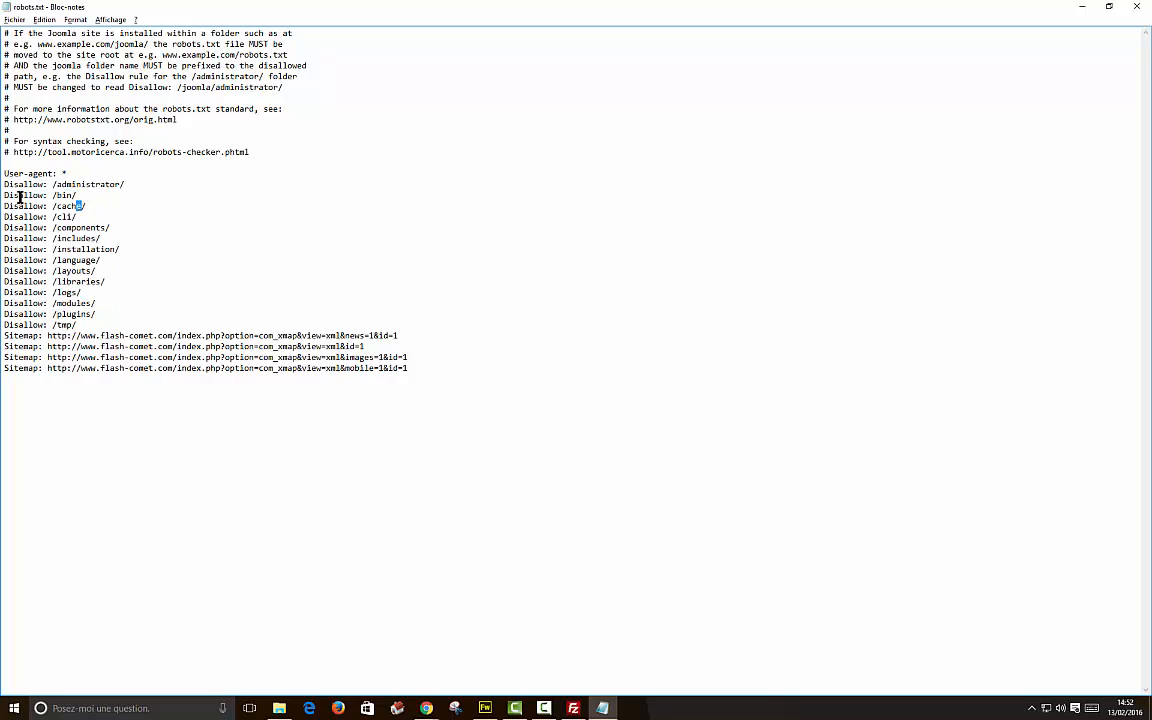
drag(25, 195, 153, 310)
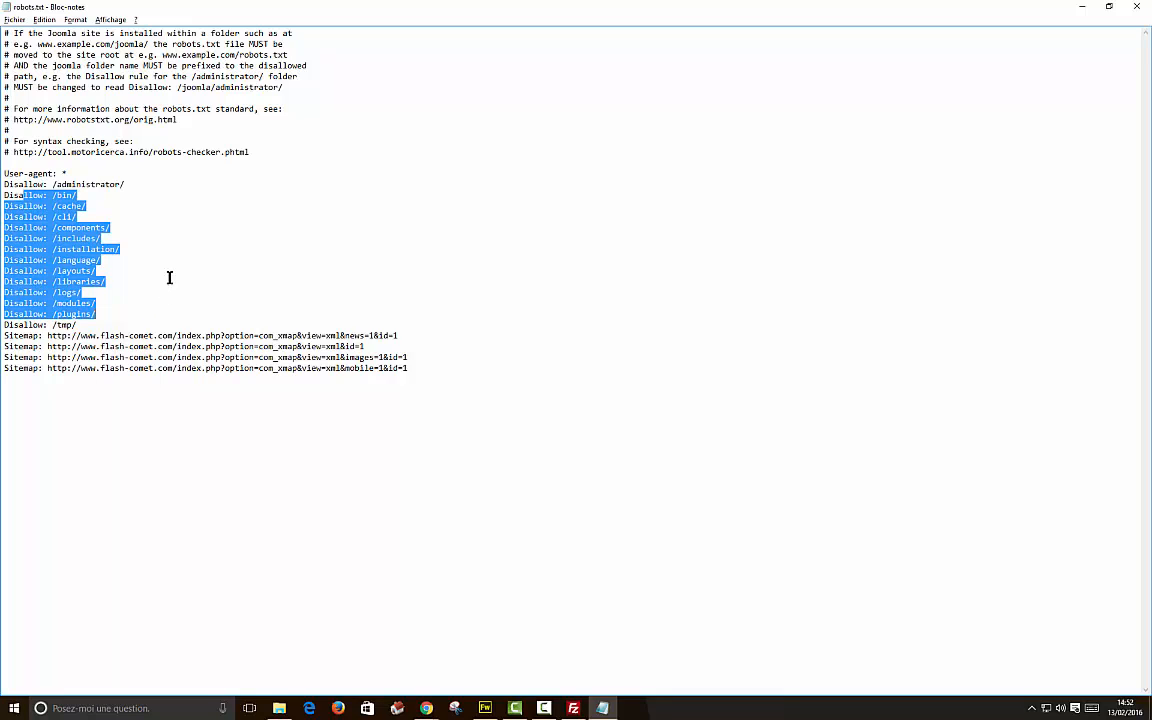
click(155, 222)
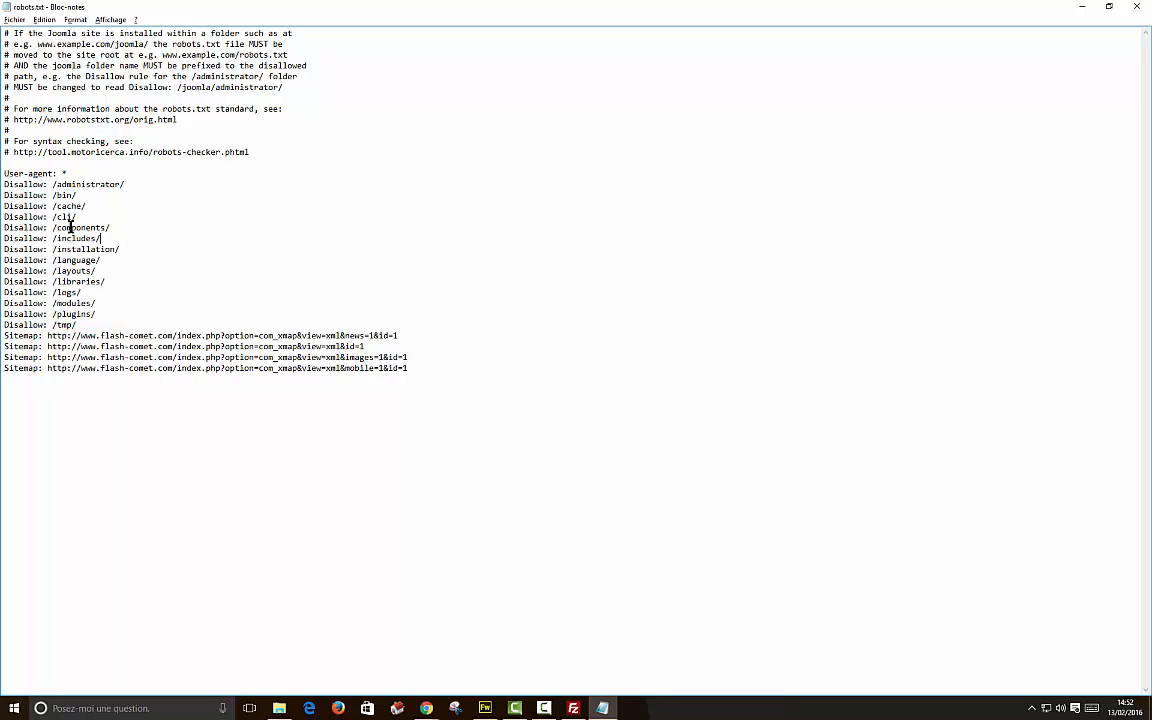
drag(67, 228, 147, 255)
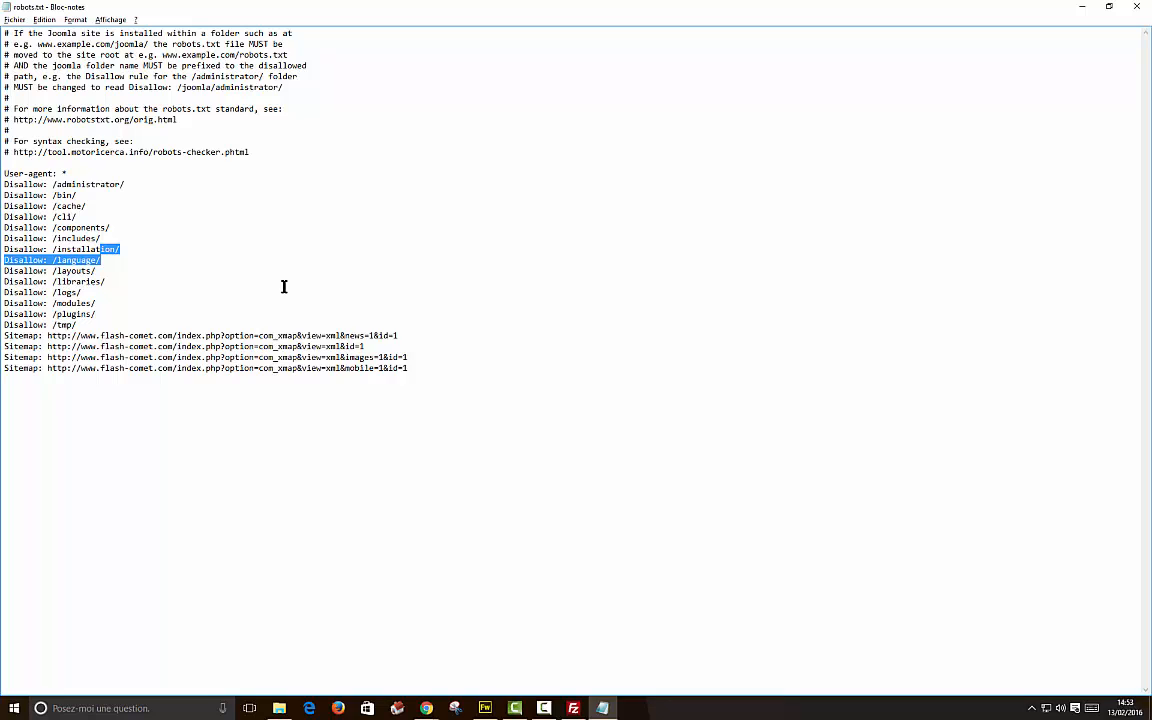
- Insert a blank line between the Disallow: /tmp/ rule and the first Sitemap line
click(85, 325)
key(Return)
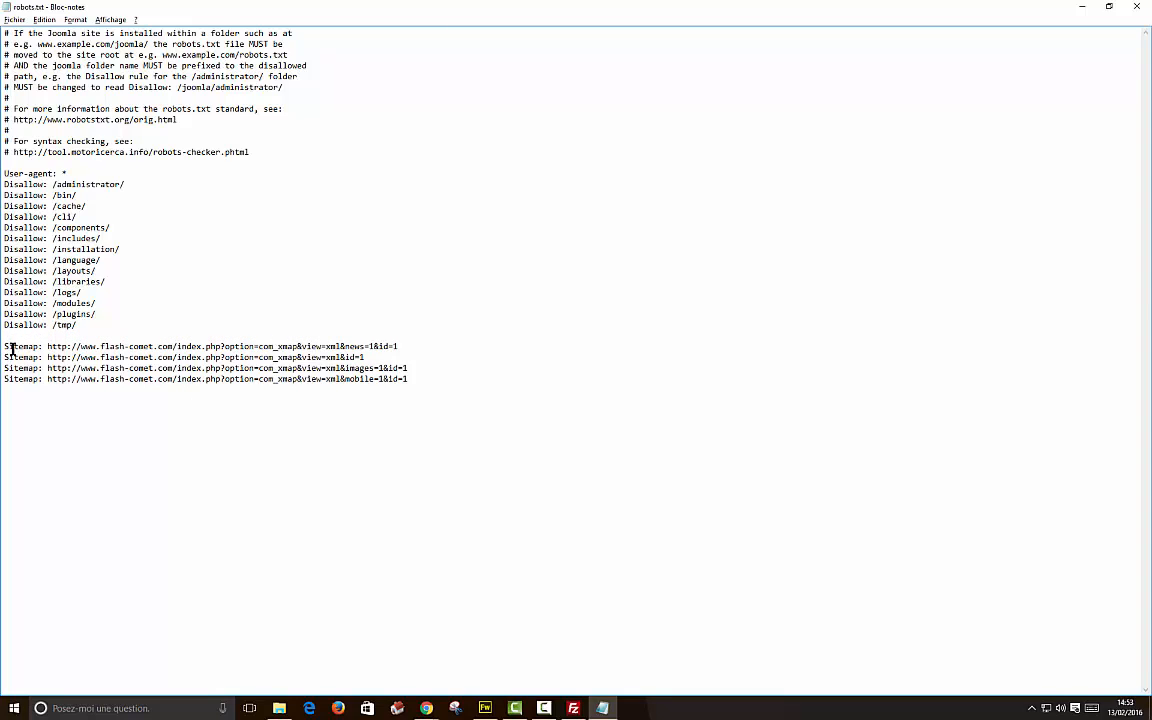
- Examine the four Sitemap lines in robots.txt, covering the news, general, images and mobile sitemap URLs
drag(11, 348, 423, 395)
click(43, 348)
click(288, 358)
click(8, 336)
drag(236, 346, 393, 346)
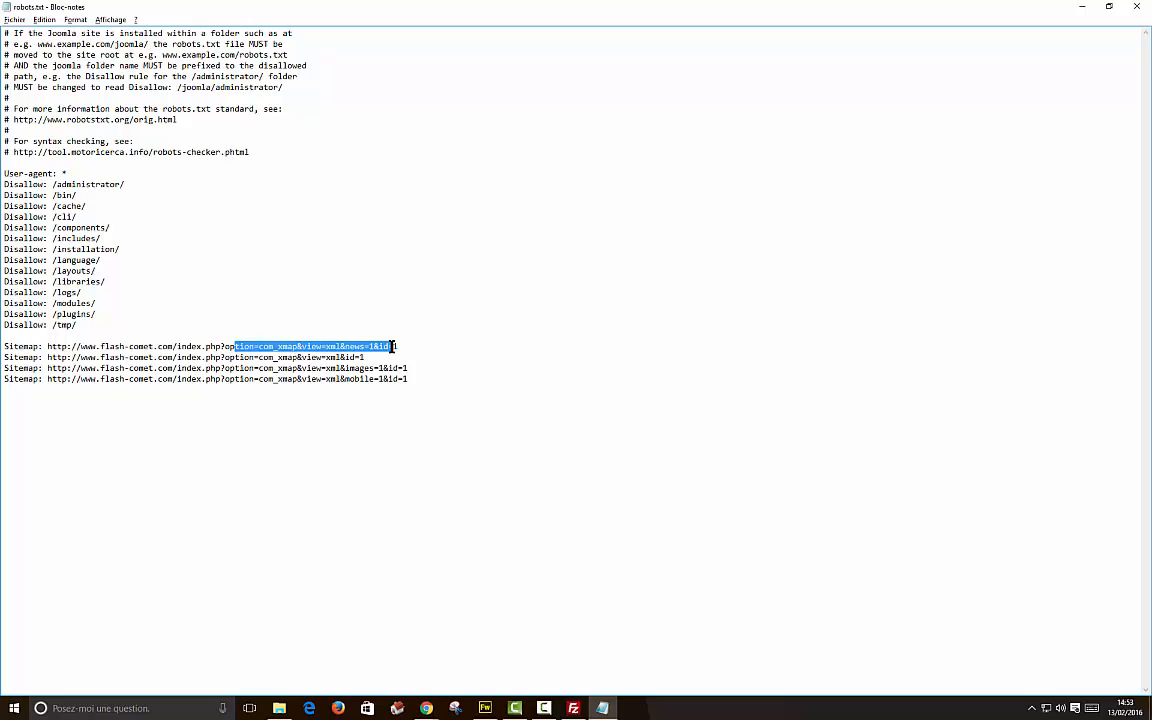
click(195, 358)
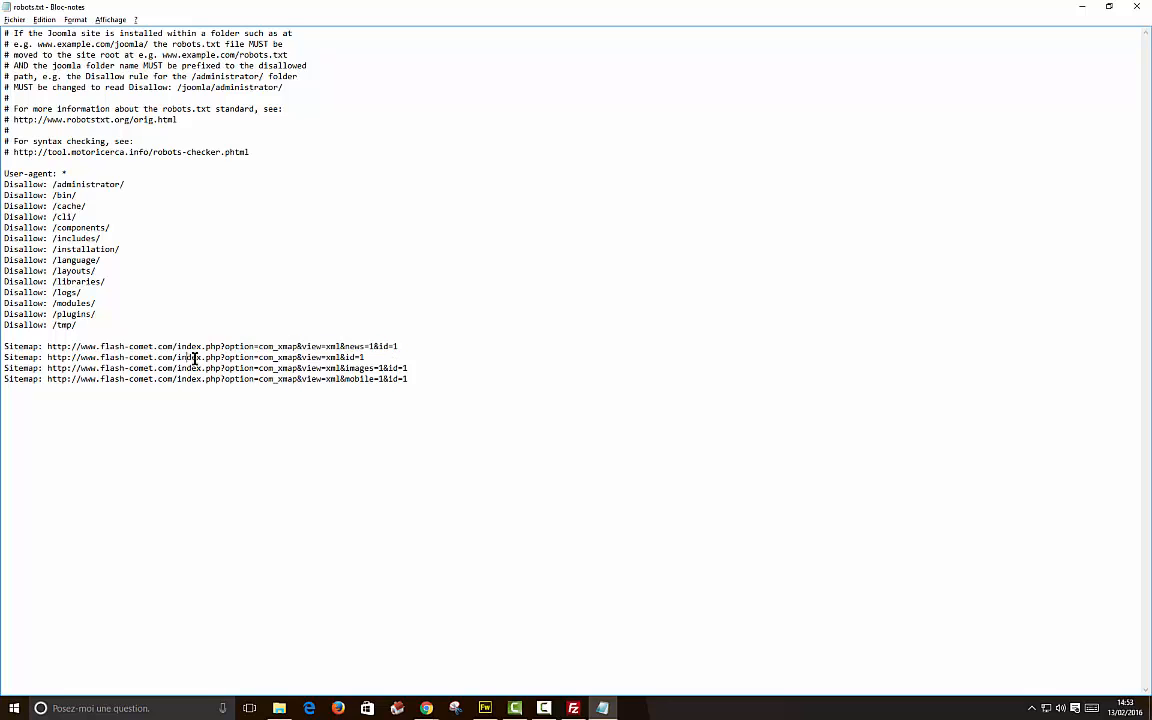
drag(195, 358, 379, 362)
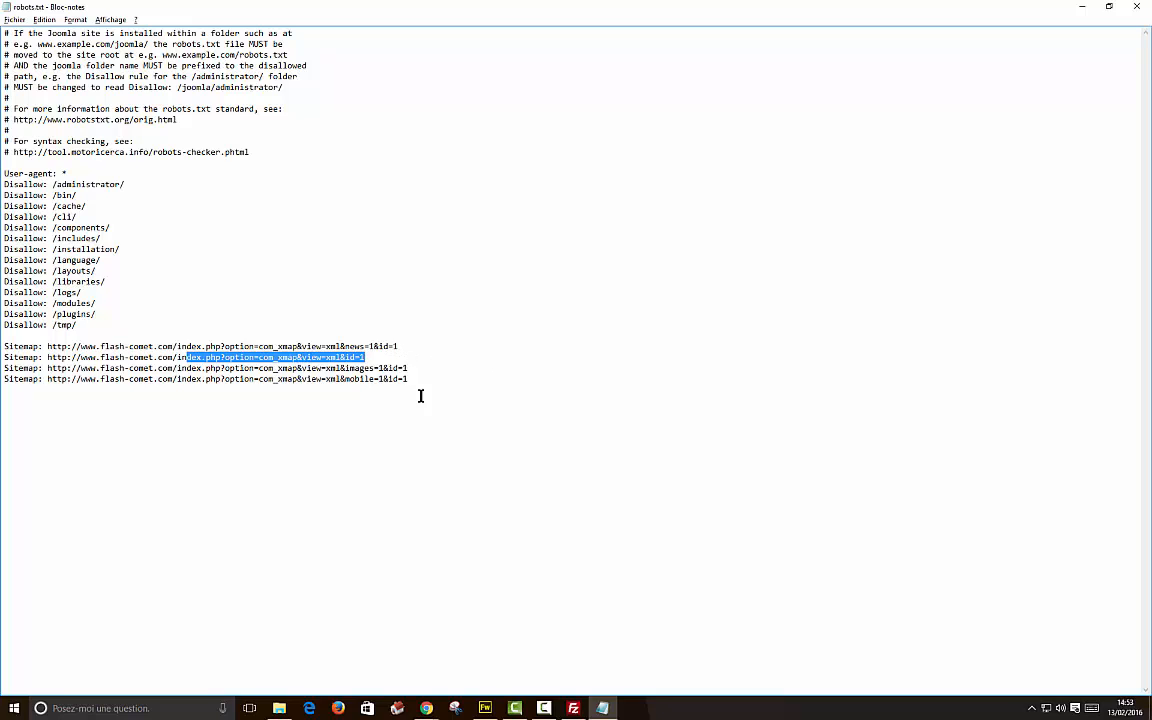
drag(118, 369, 412, 367)
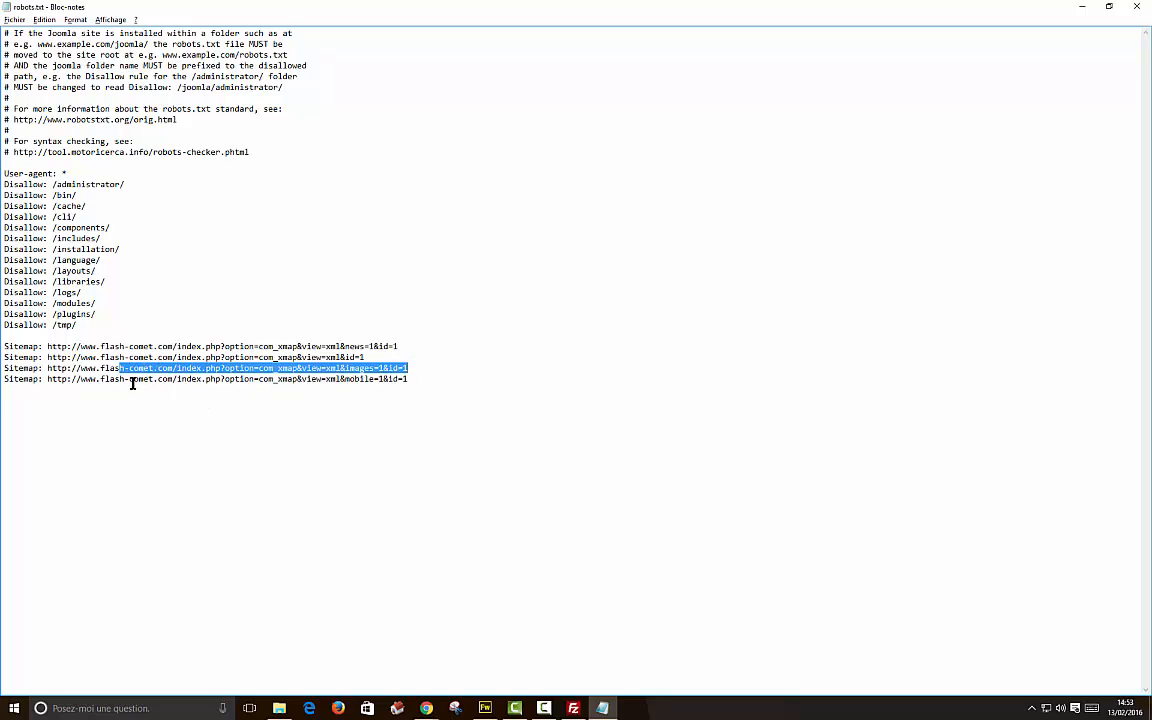
drag(132, 383, 296, 388)
click(514, 404)
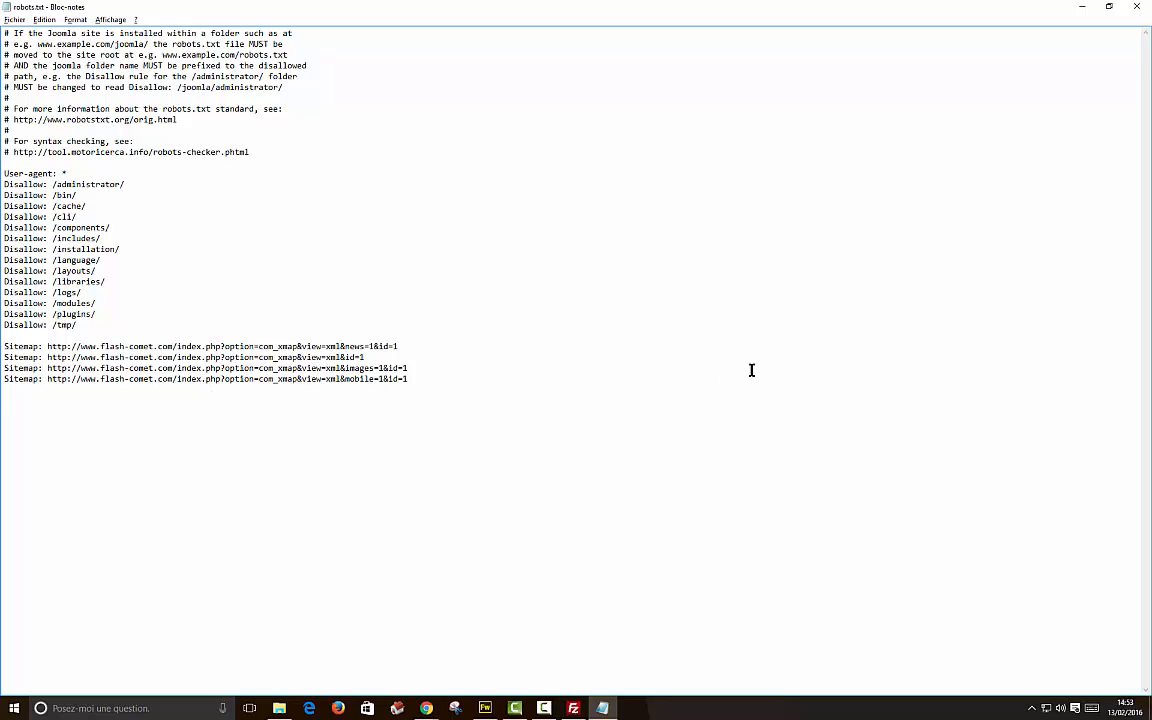
- Close robots.txt with its changes saved and upload the modified file back to the server
click(1137, 8)
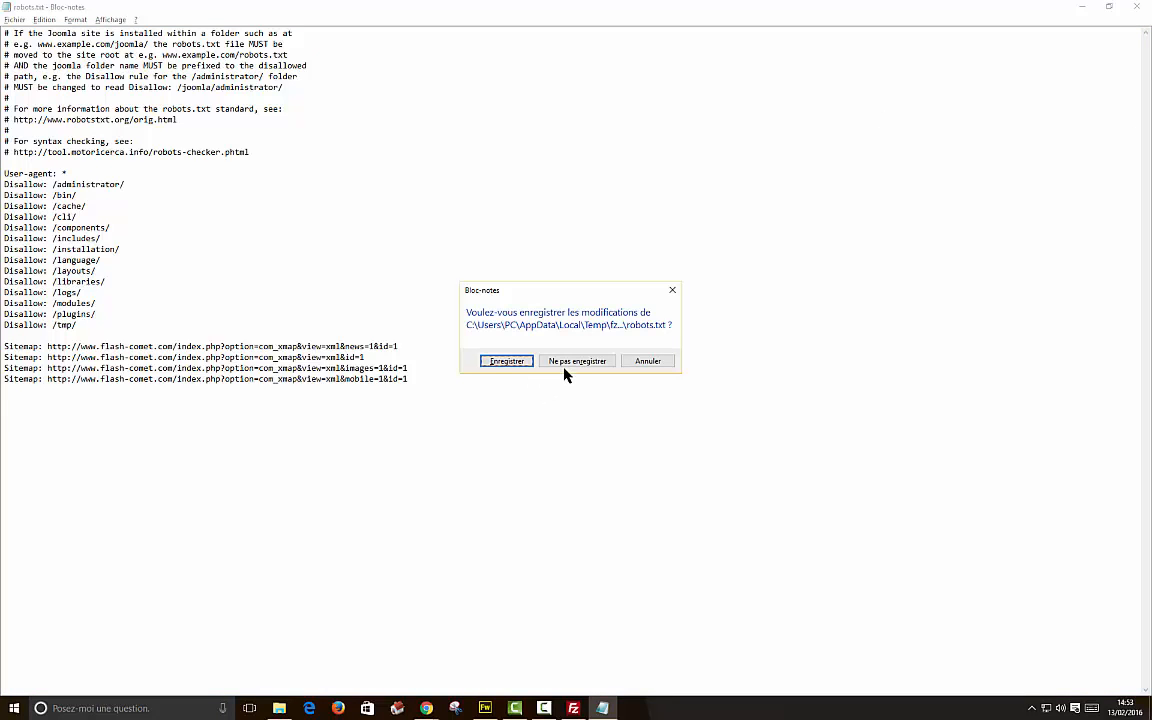
click(490, 362)
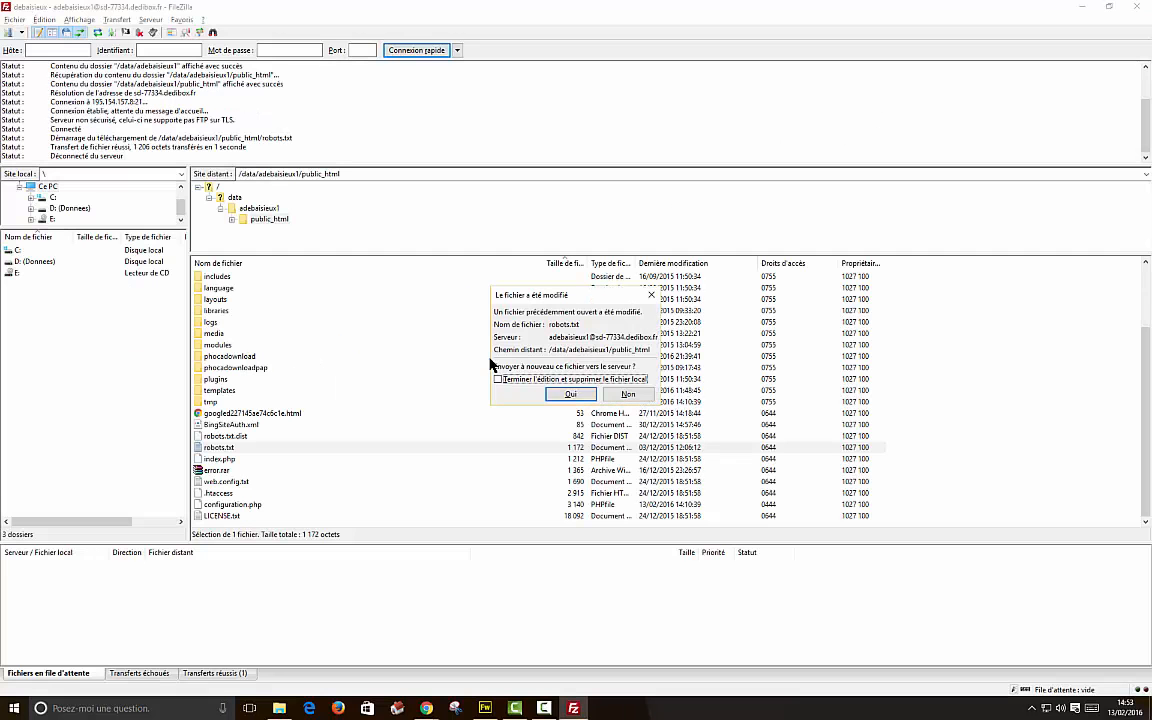
click(569, 392)
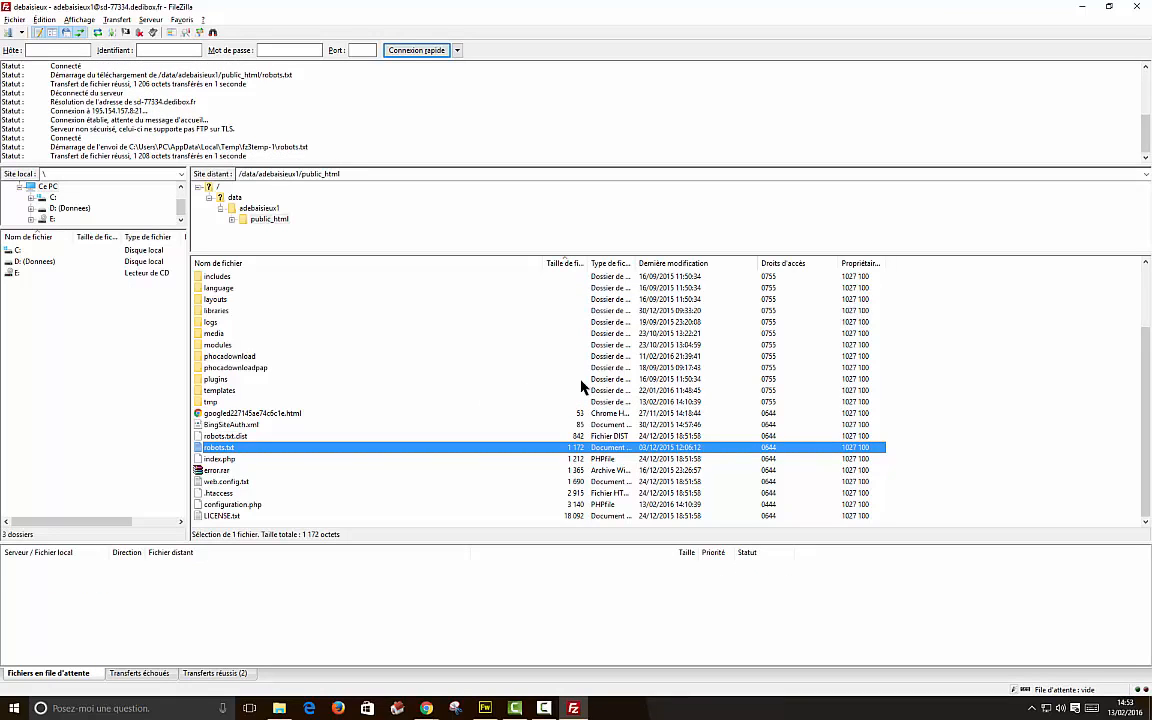
- Quit FileZilla and switch to the Joomla administration page in Chrome
click(1137, 10)
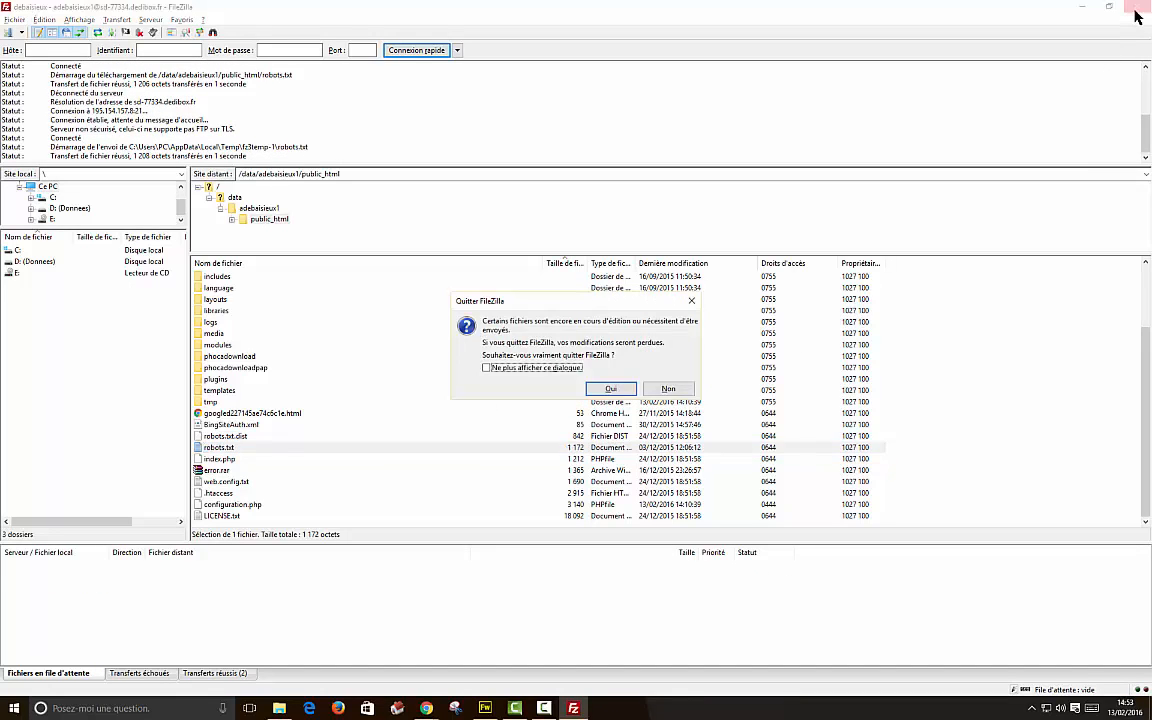
click(602, 390)
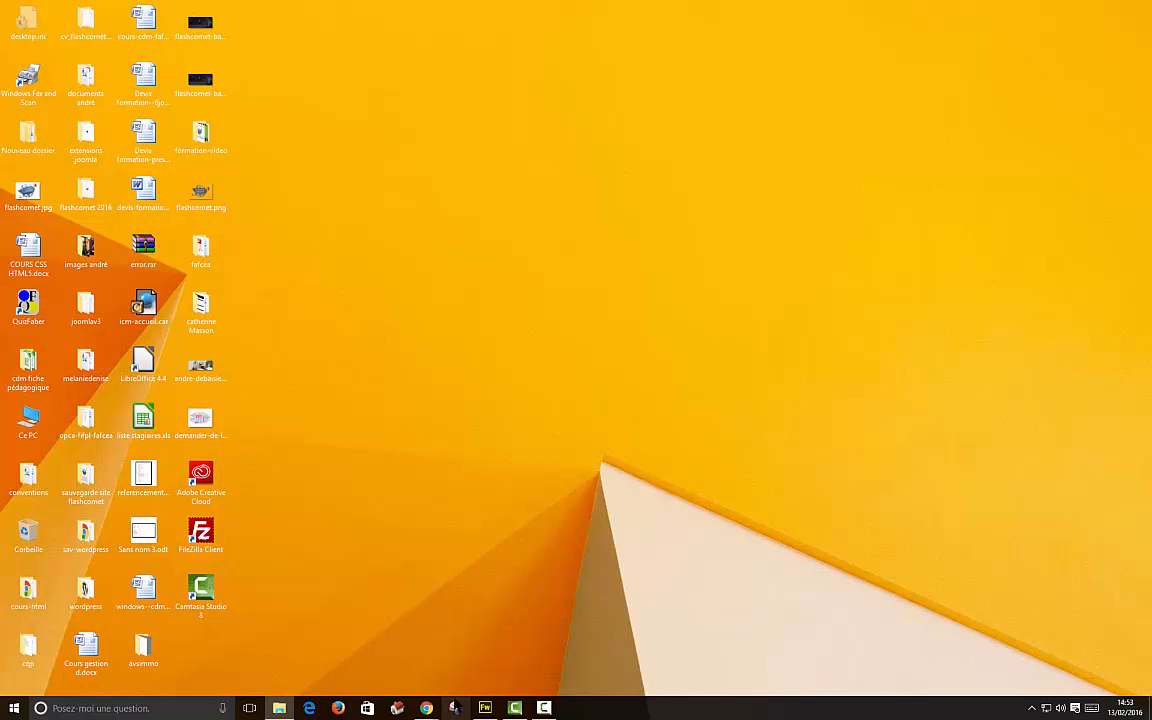
mouse_move(430, 710)
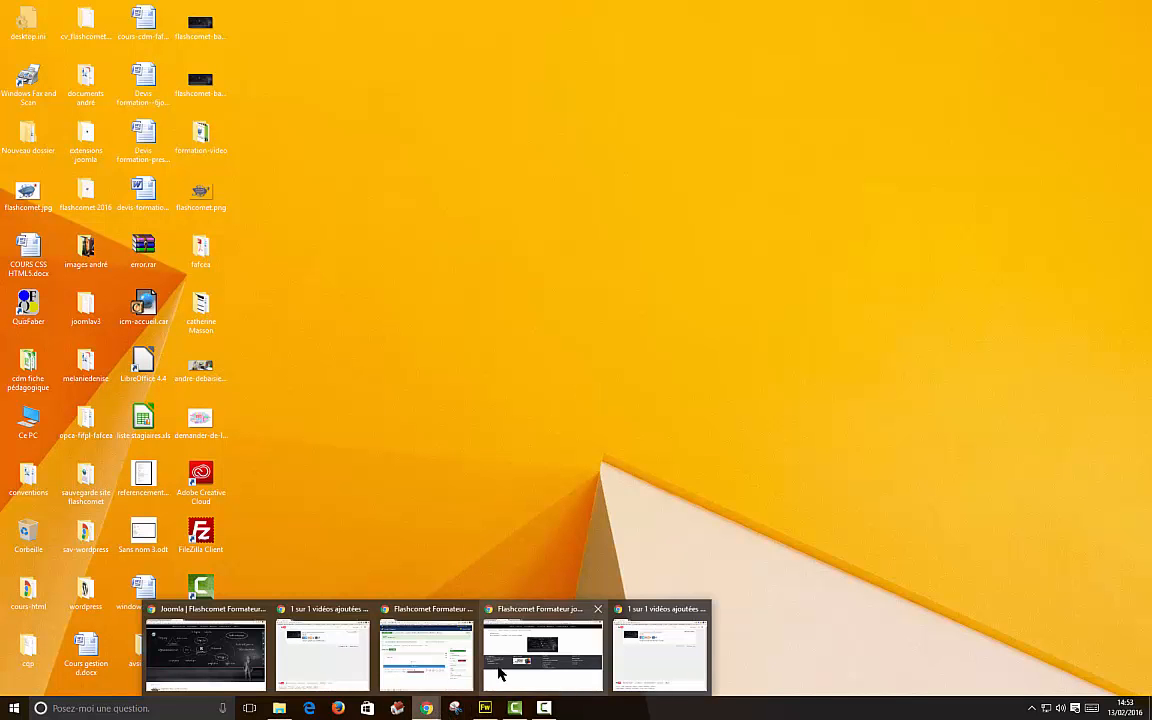
click(200, 605)
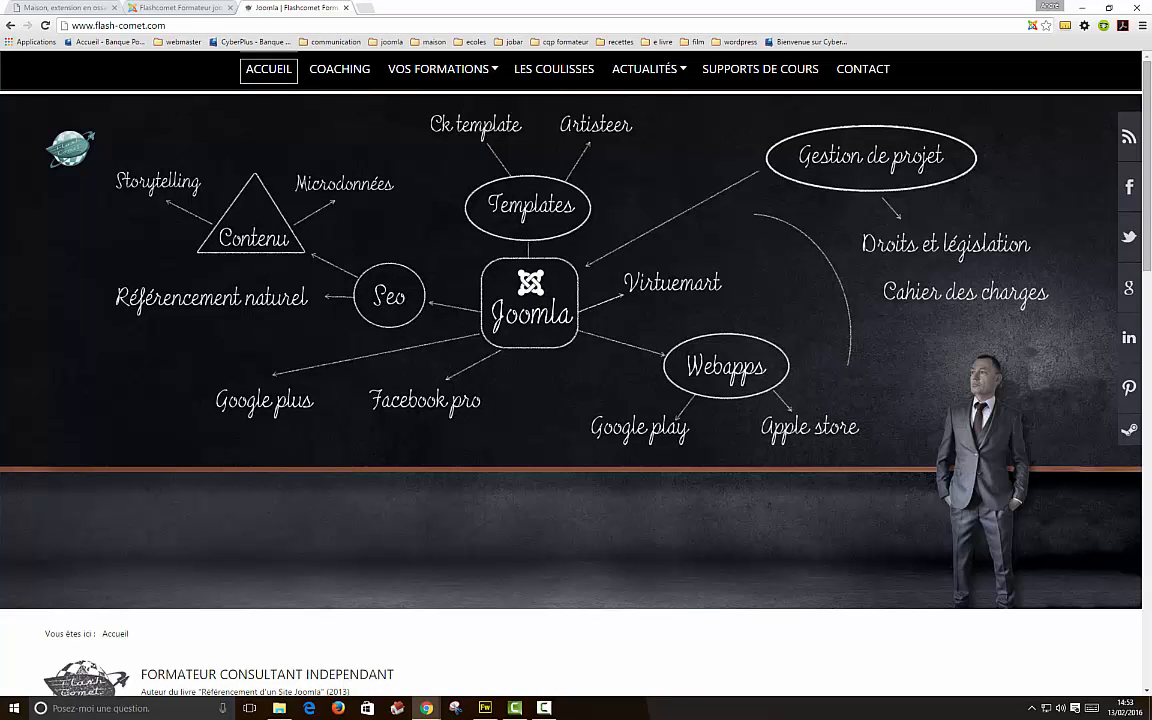
click(145, 12)
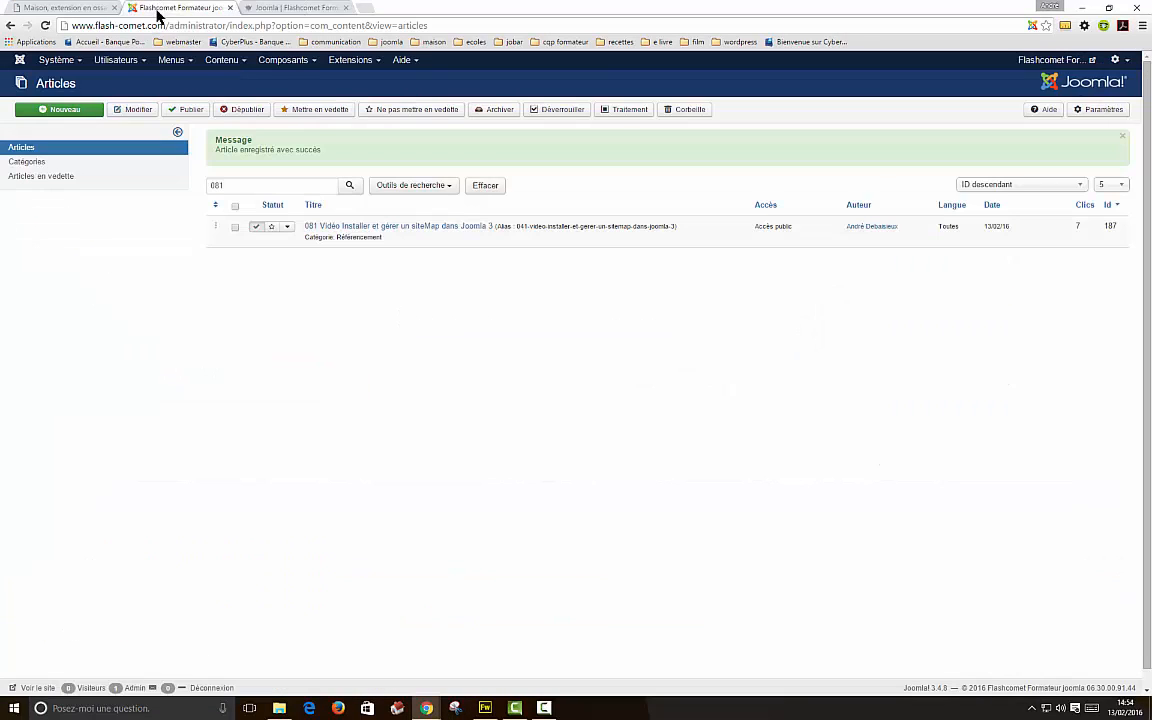
- Open the mapX component, view the XML sitemap of the "sitemap" plan with its full URL, and close it
click(261, 64)
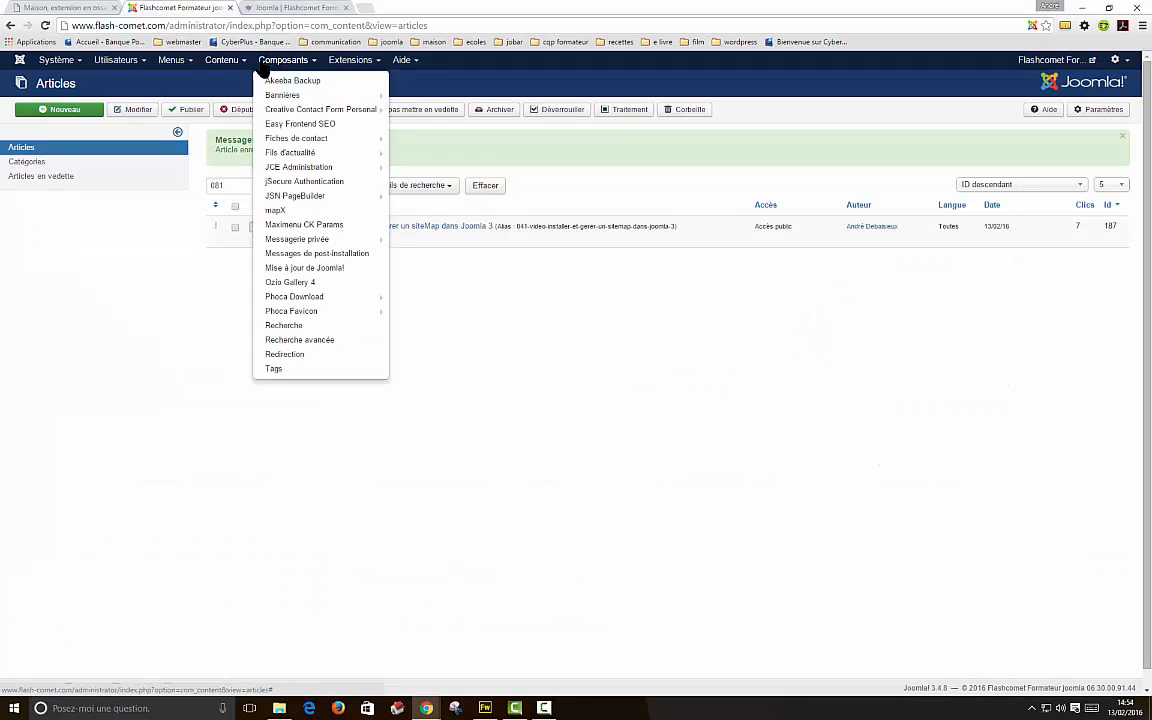
click(329, 211)
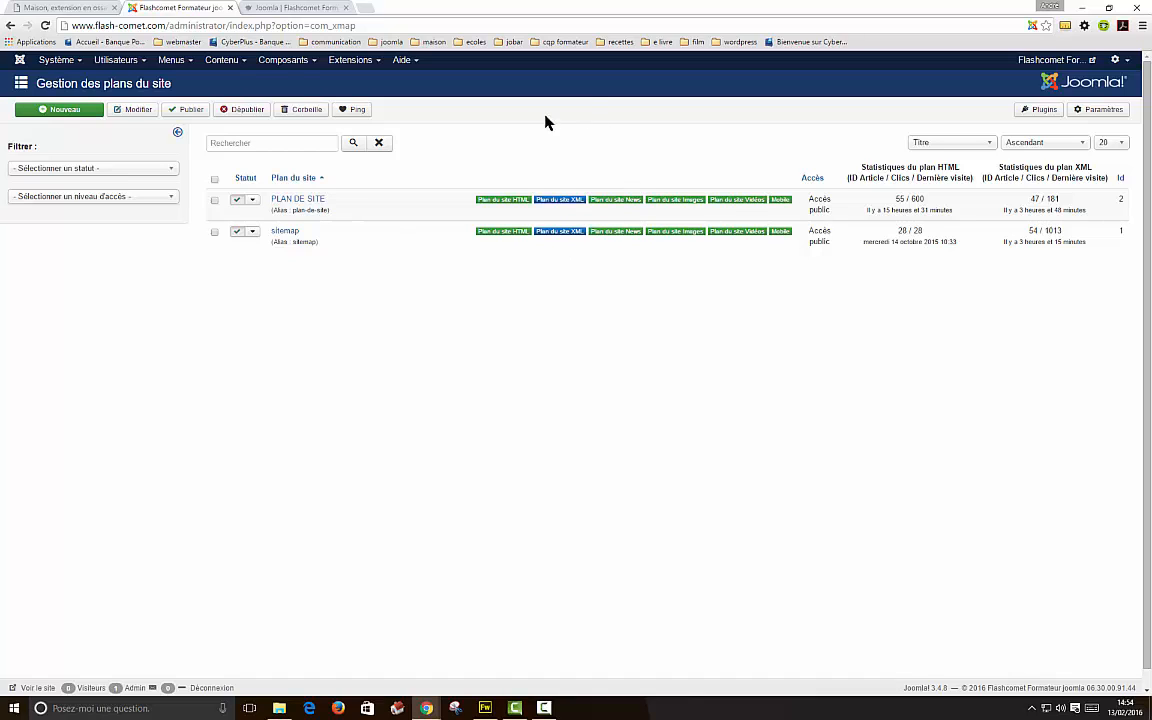
click(548, 234)
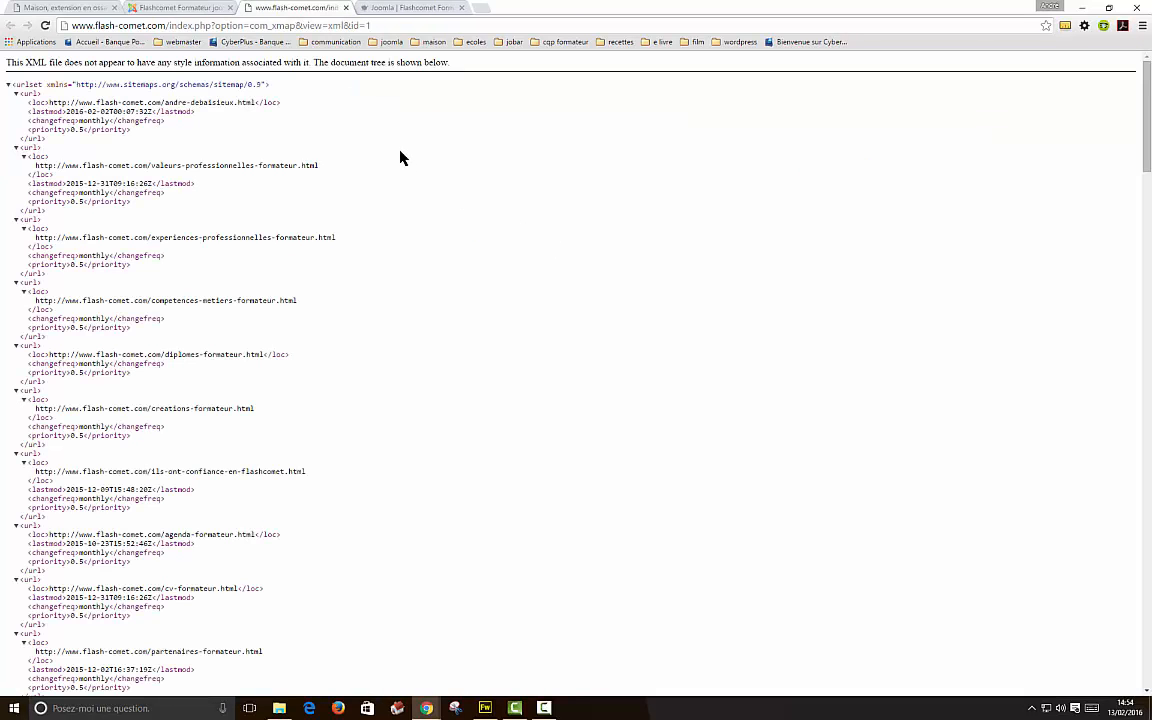
drag(377, 26, 33, 27)
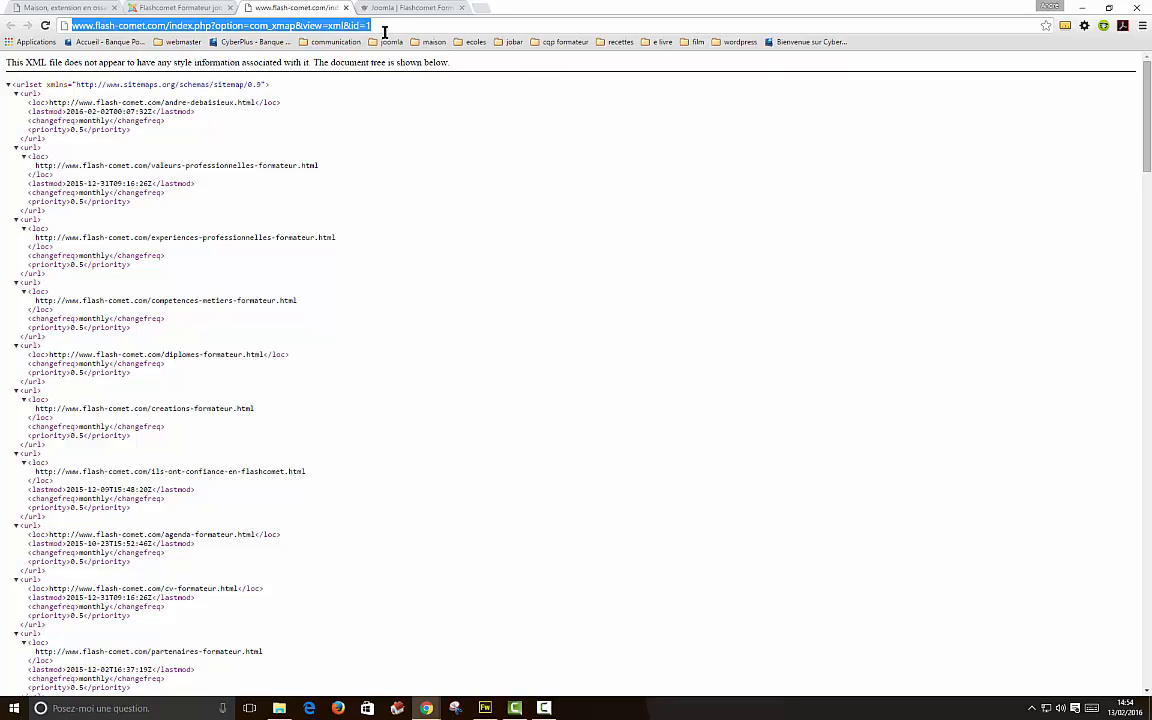
click(346, 7)
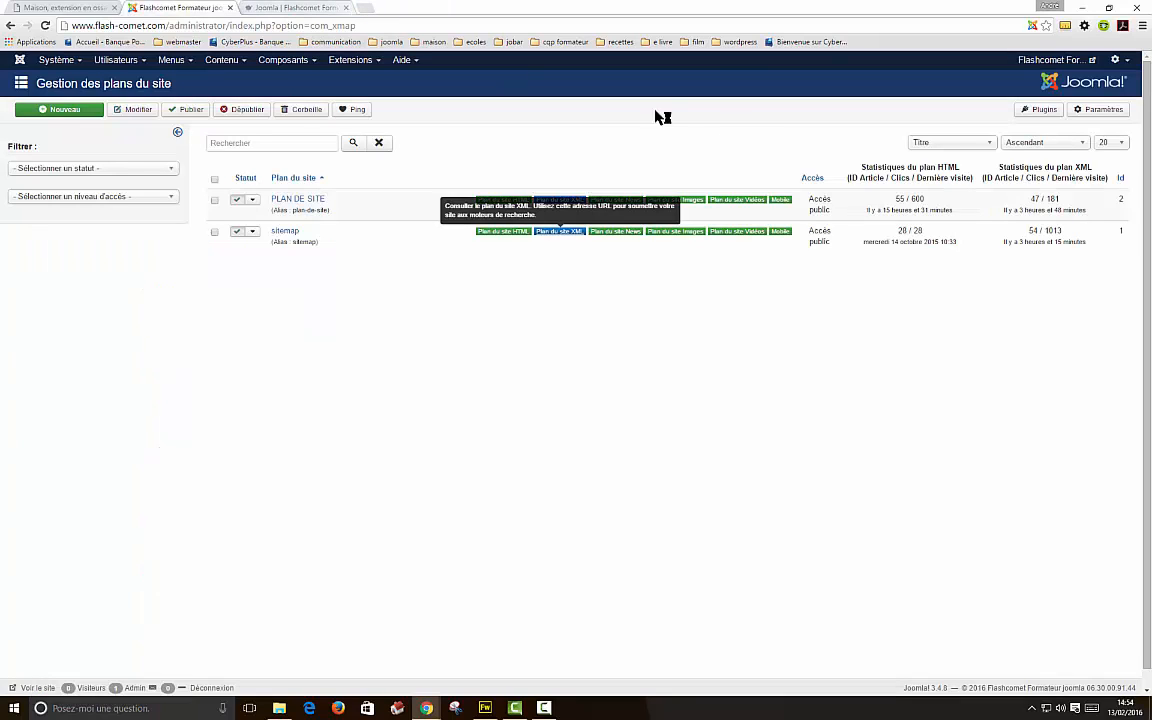
- View the News and Images sitemaps of the "sitemap" plan, selecting the full URL of each and closing it
click(630, 235)
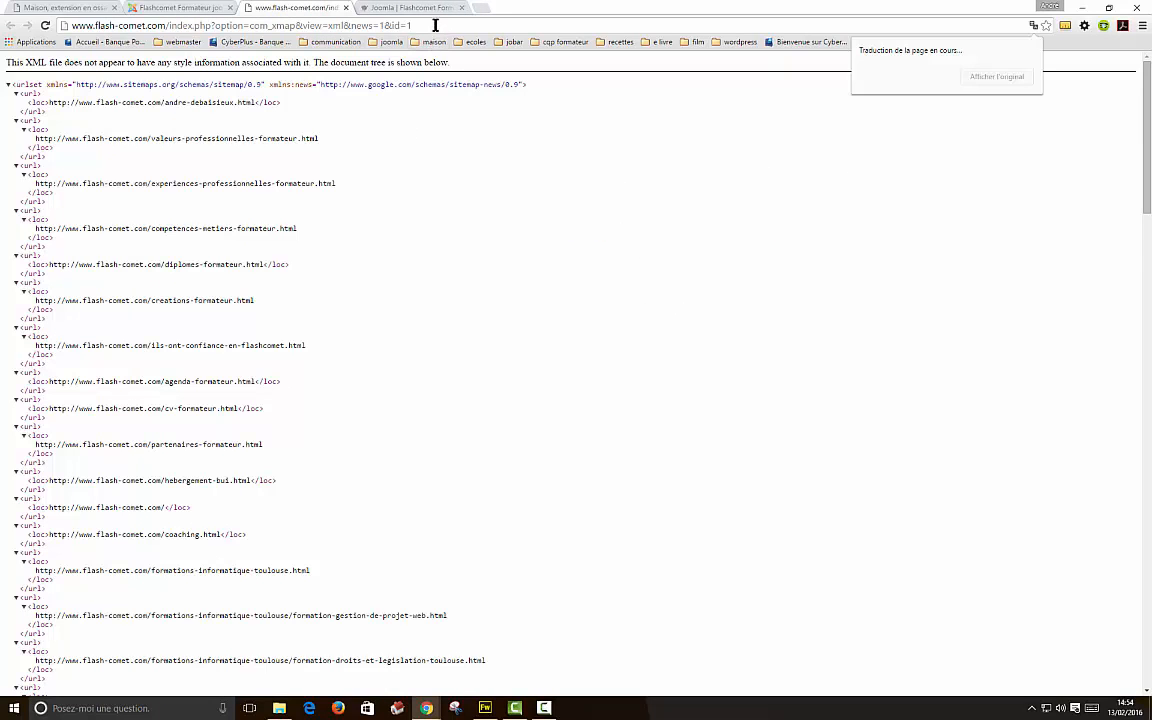
drag(436, 25, 37, 25)
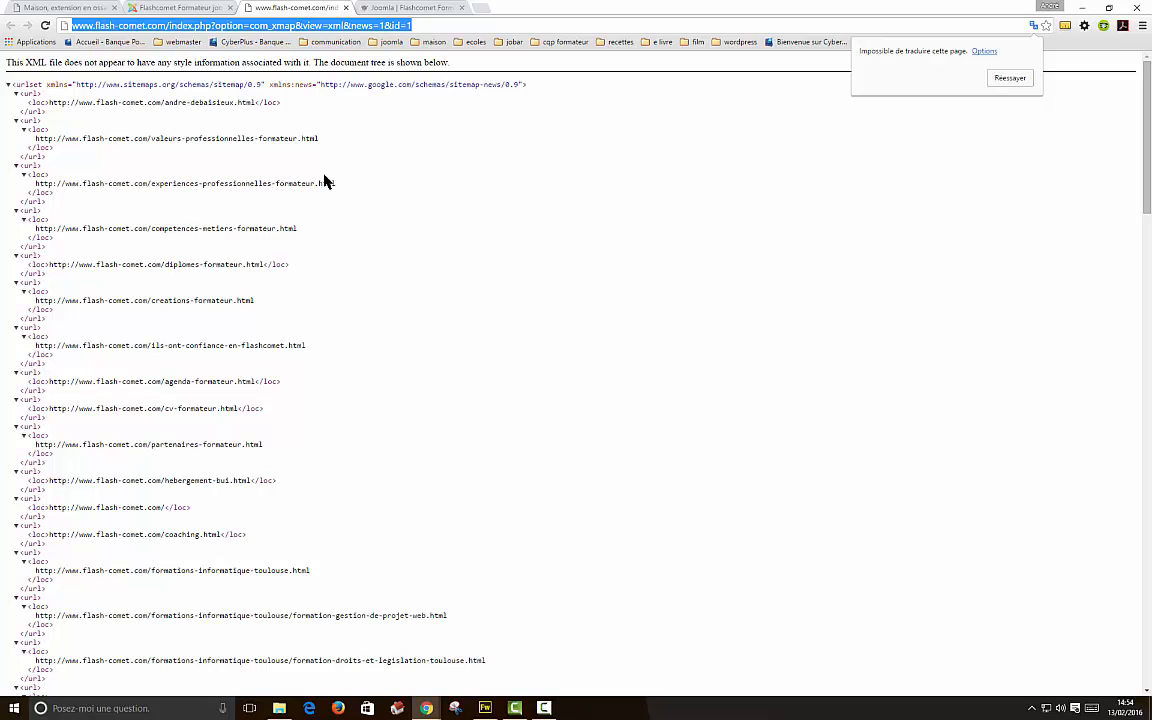
click(346, 7)
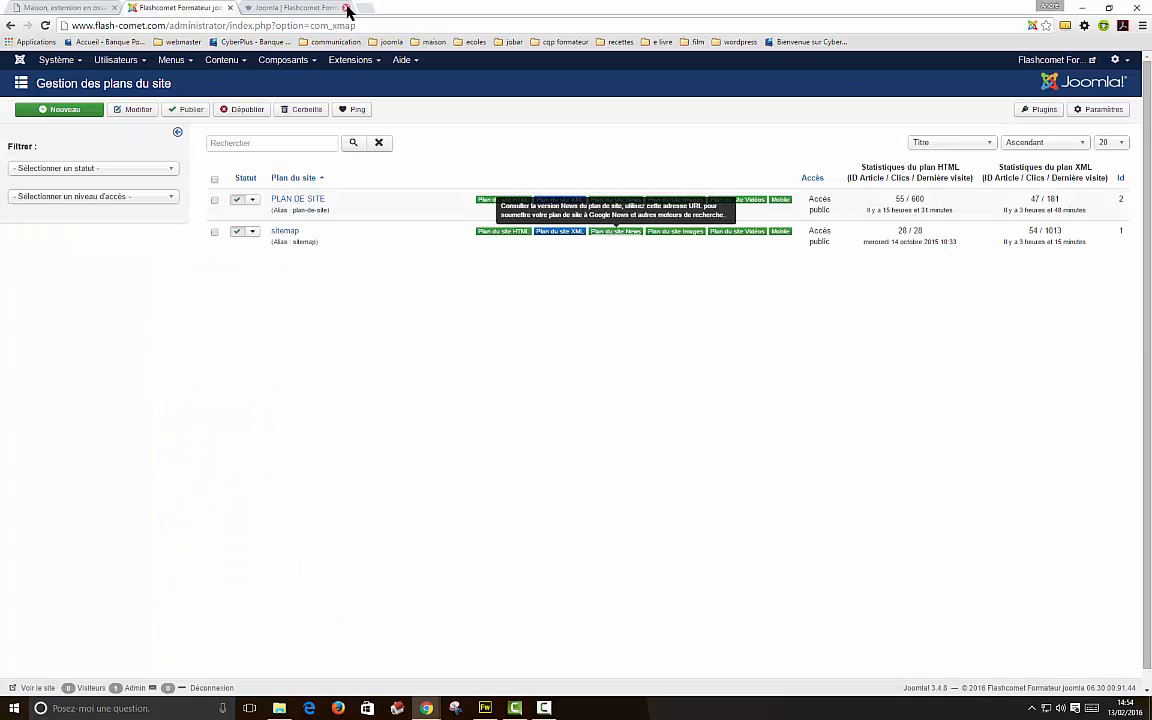
click(692, 233)
drag(507, 24, 70, 25)
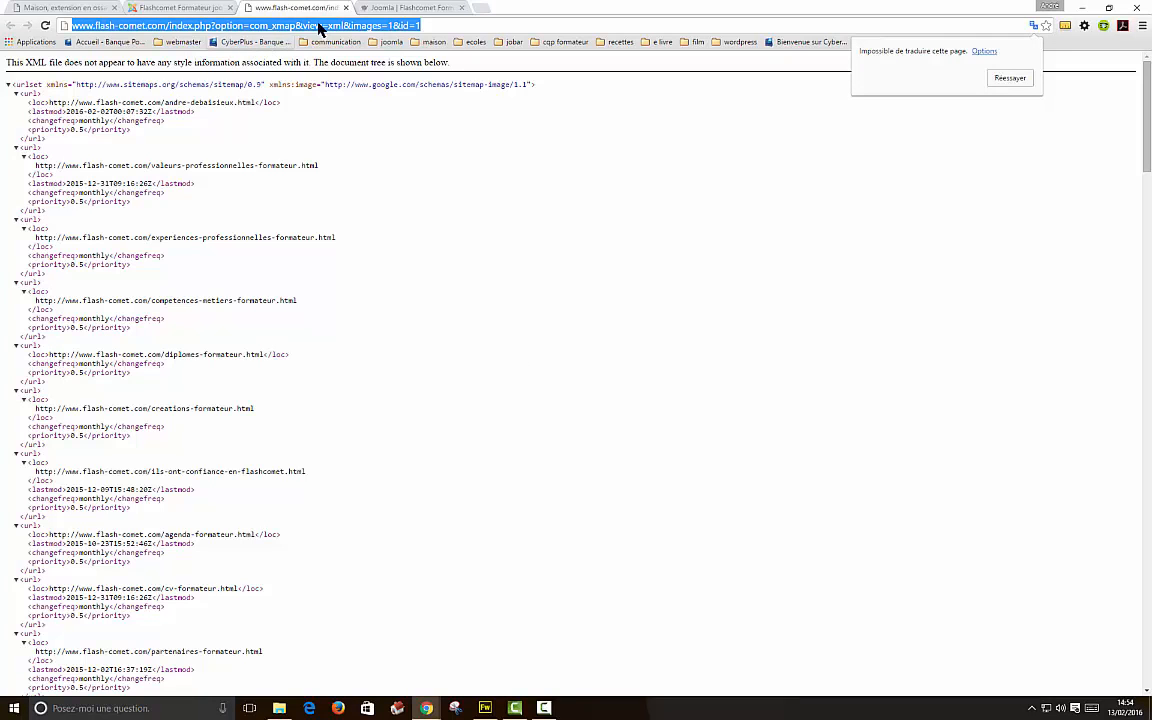
click(347, 8)
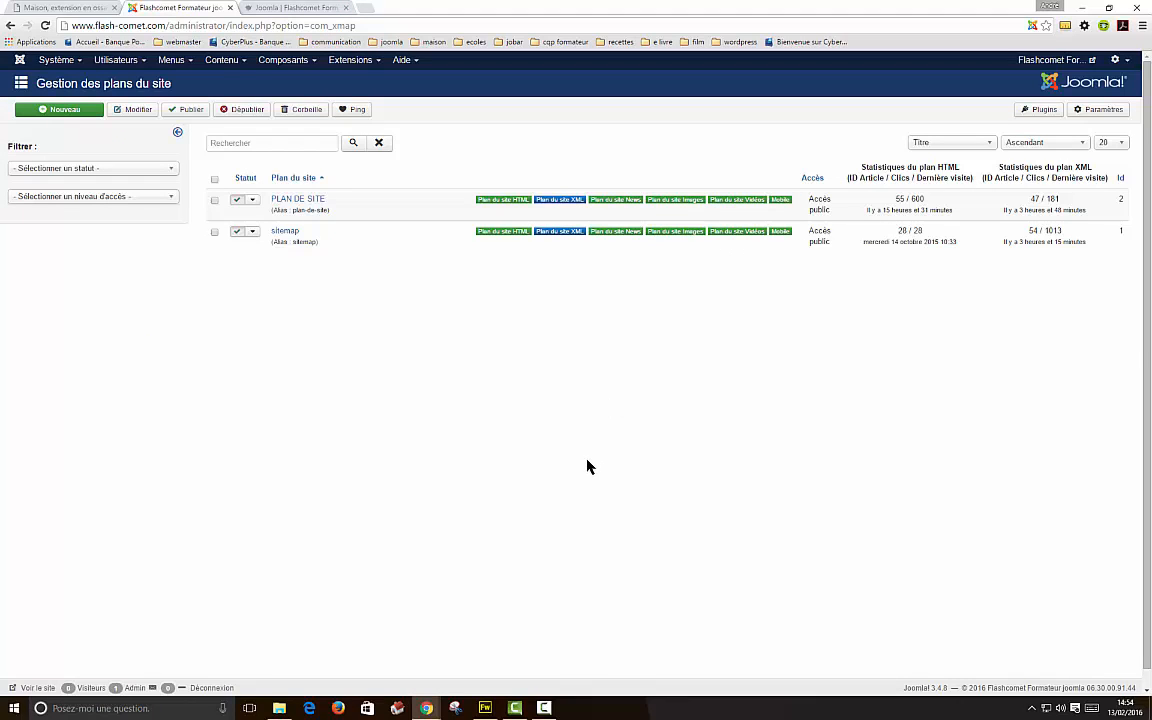
- Search Google for "google webmaster tool" in a new browser tab and open the Google Webmaster Tools result
click(363, 8)
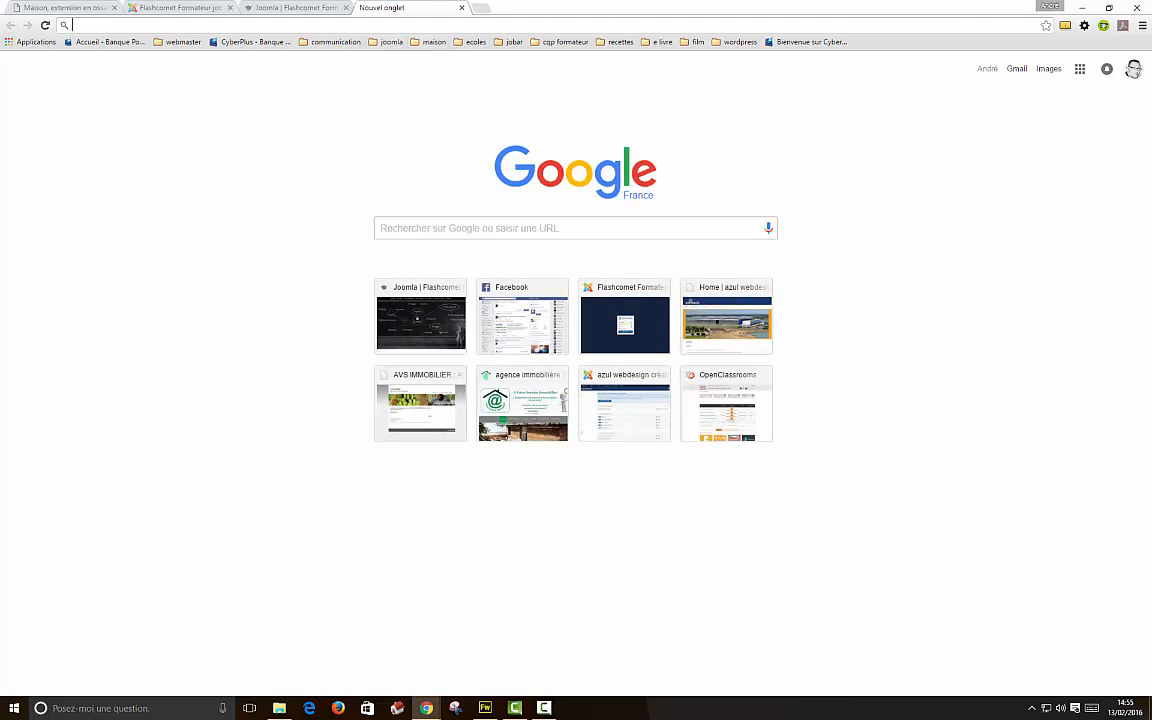
text(go)
text(le we)
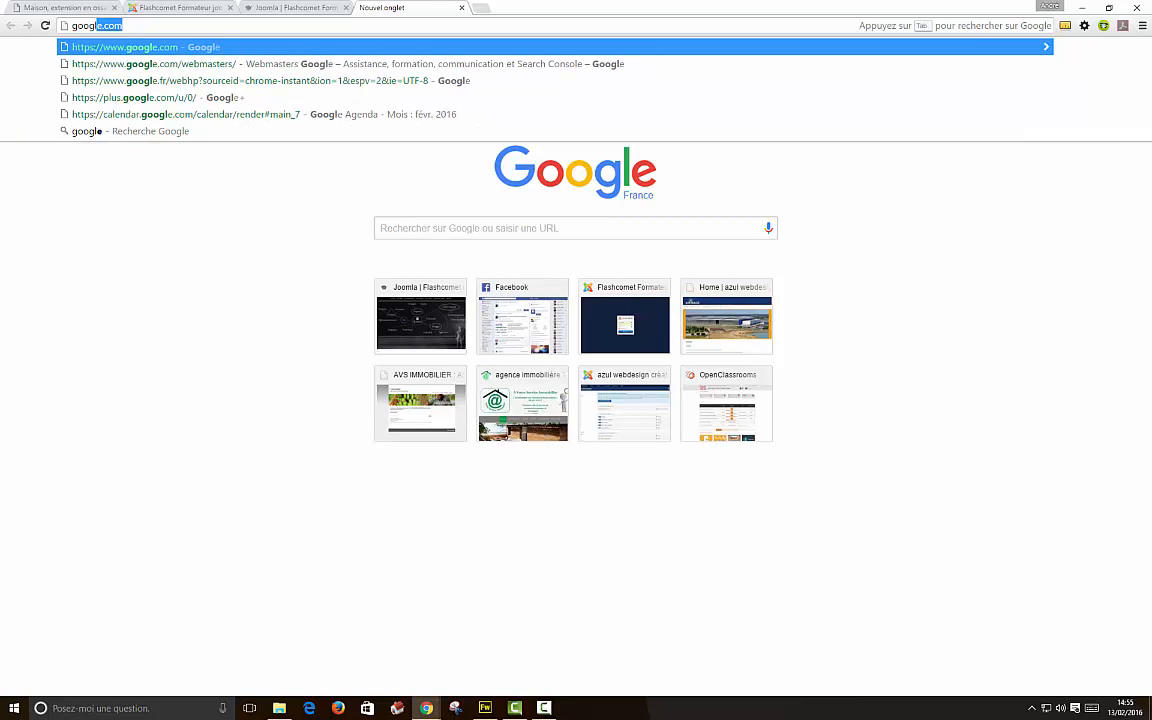
text(b)
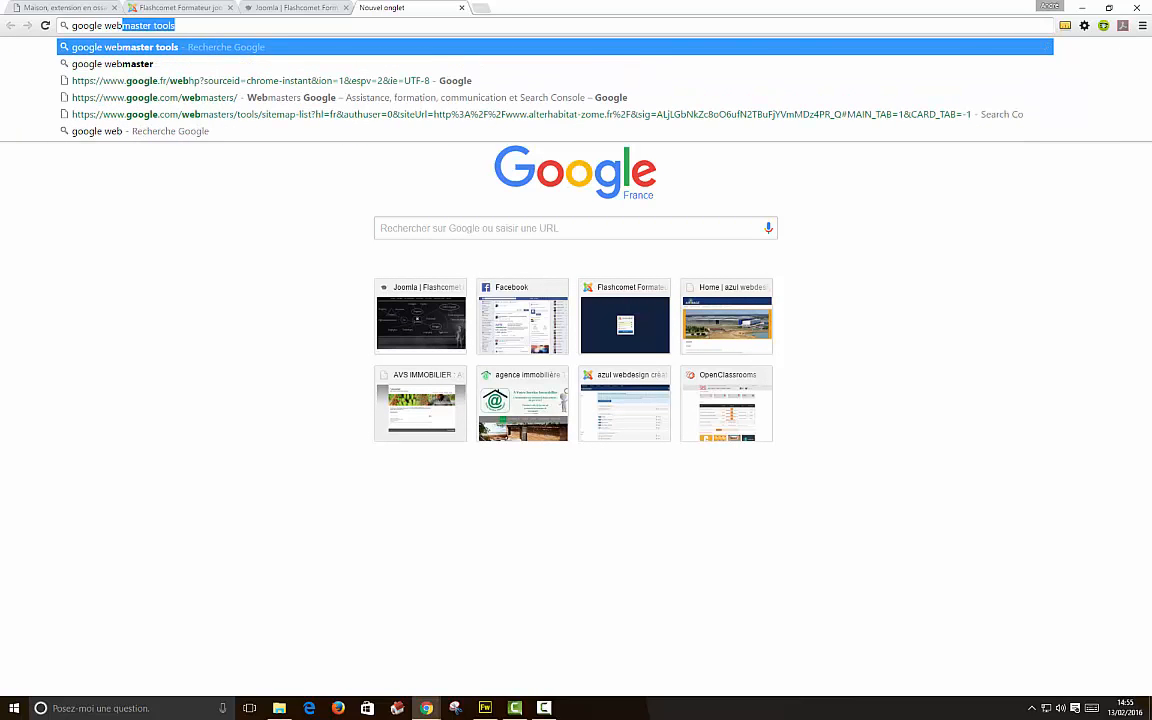
text(master tool)
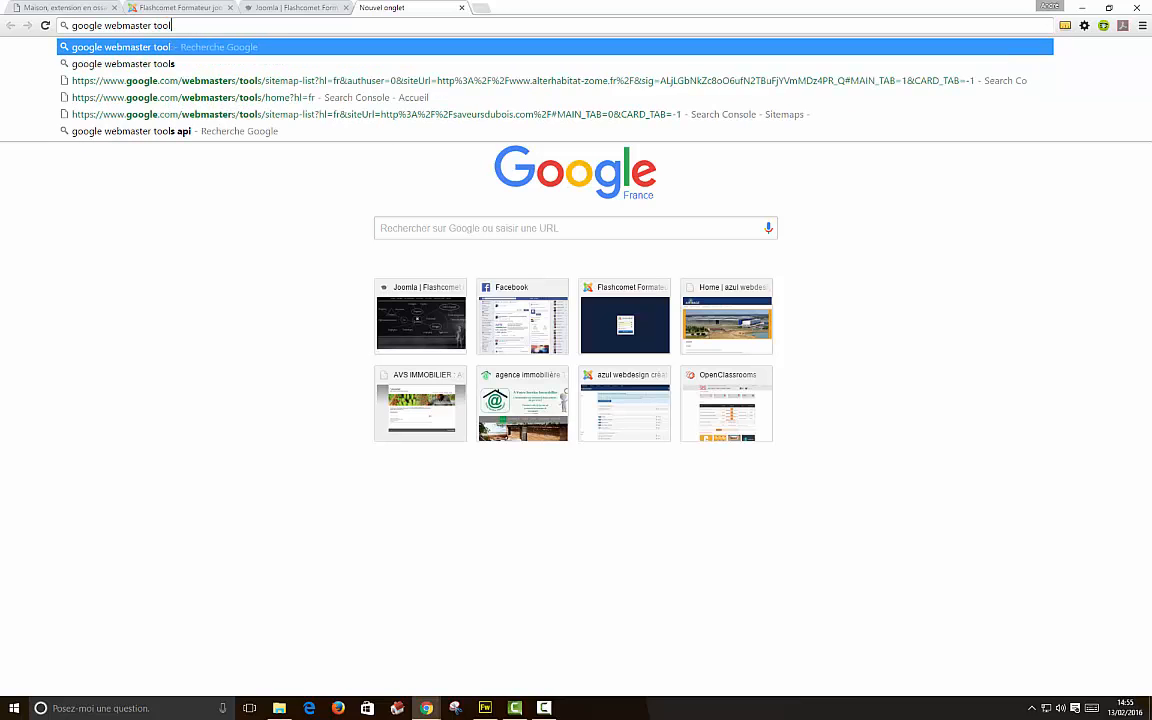
key(Return)
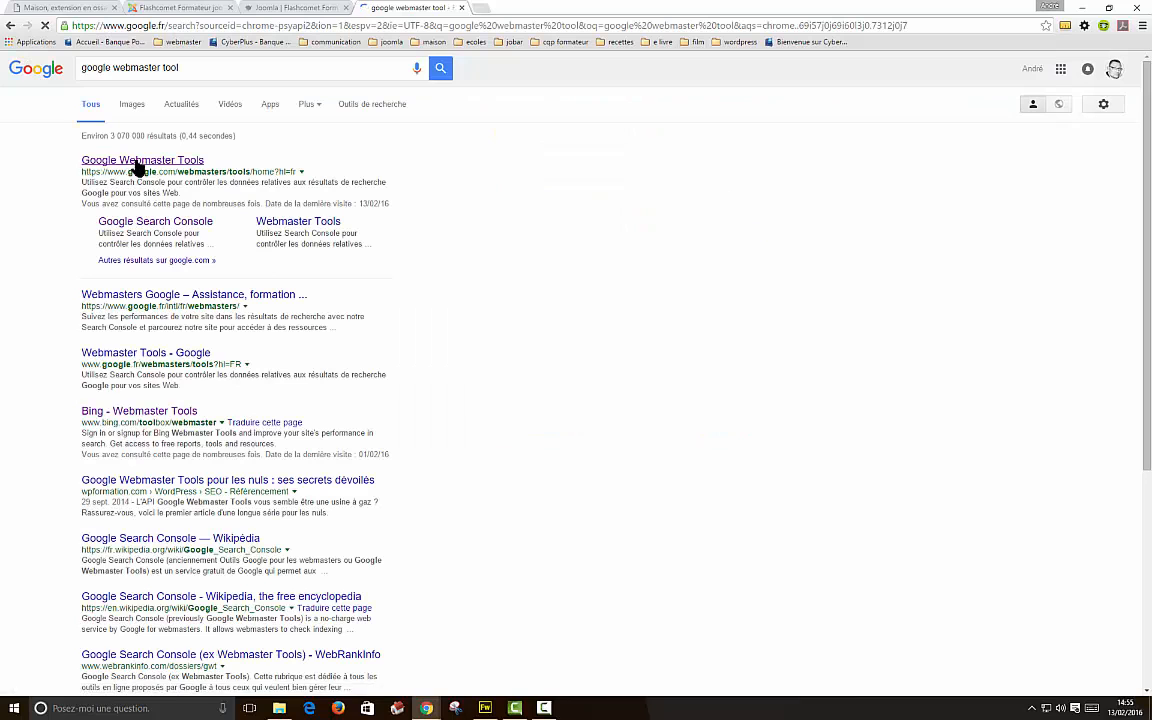
click(138, 161)
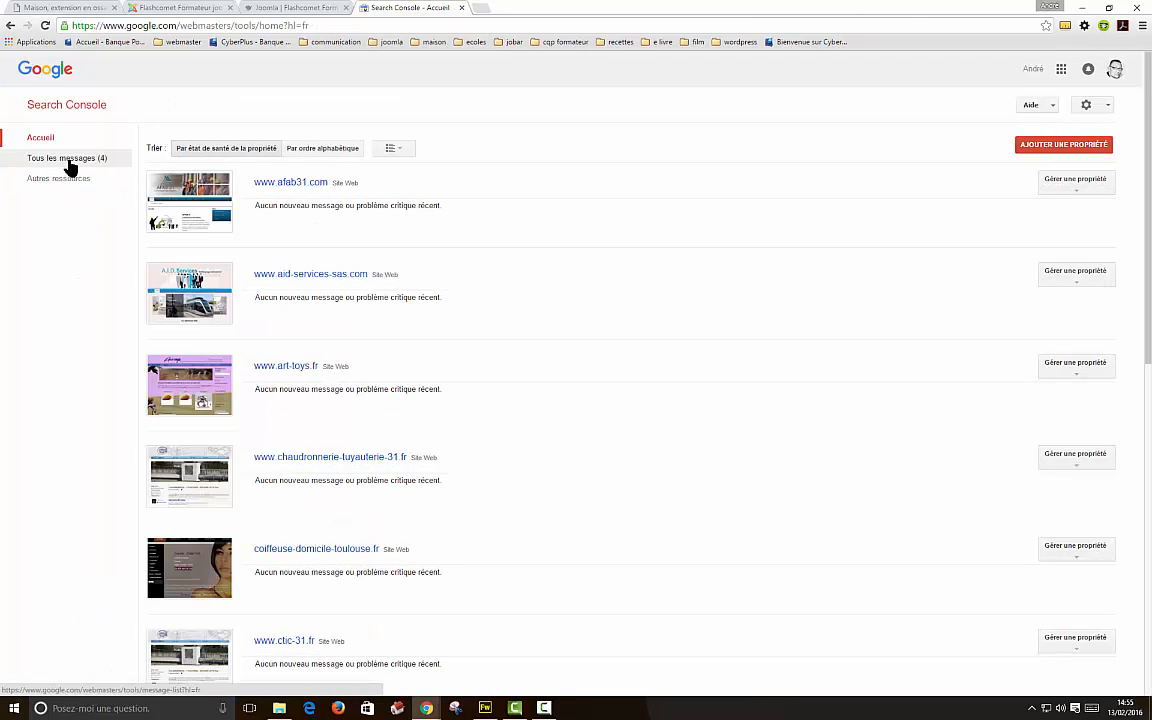
scroll(386, 237, down, 7)
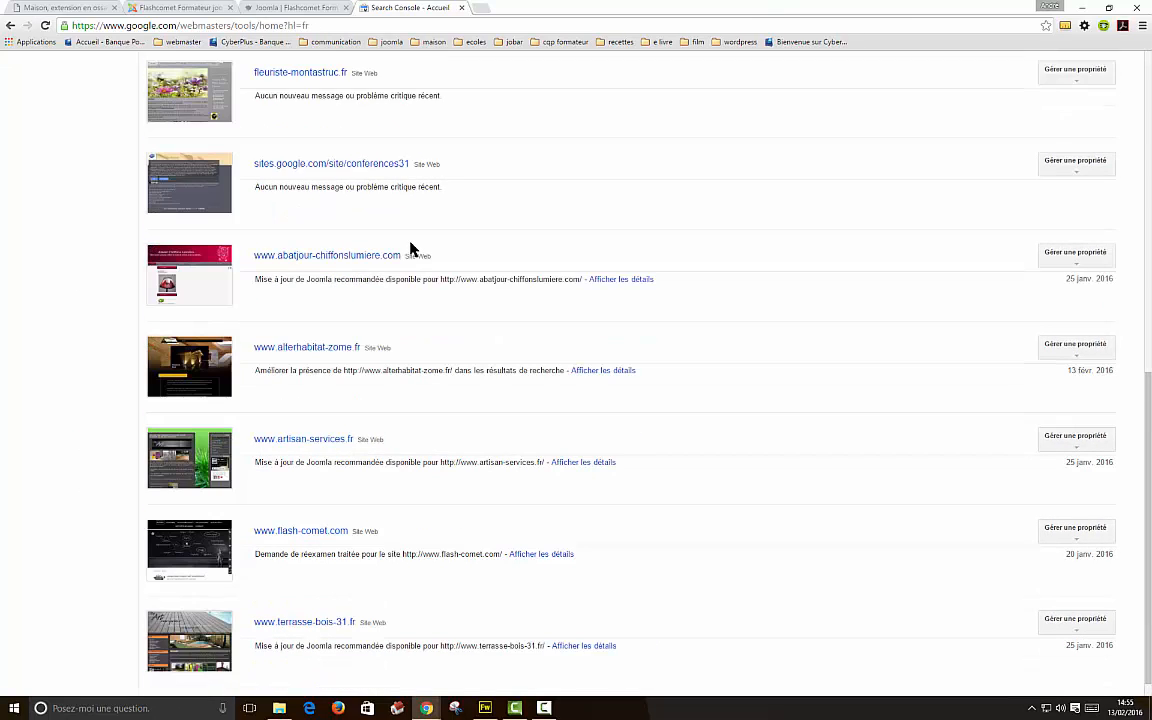
click(215, 525)
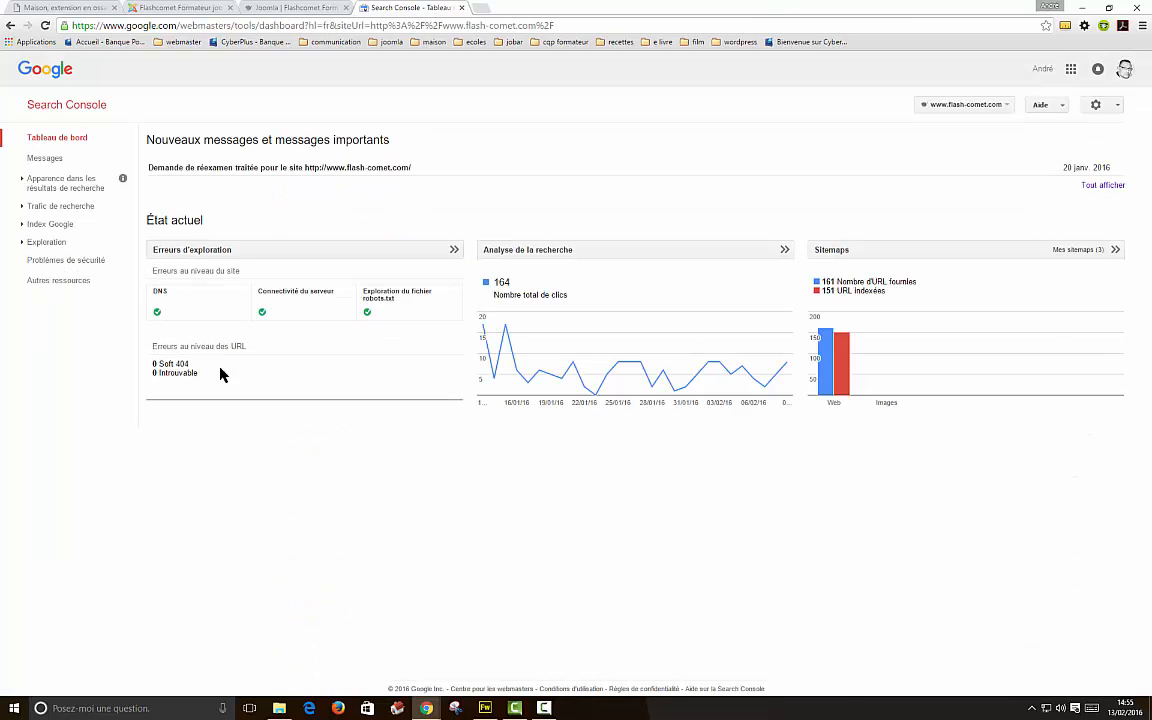
click(45, 186)
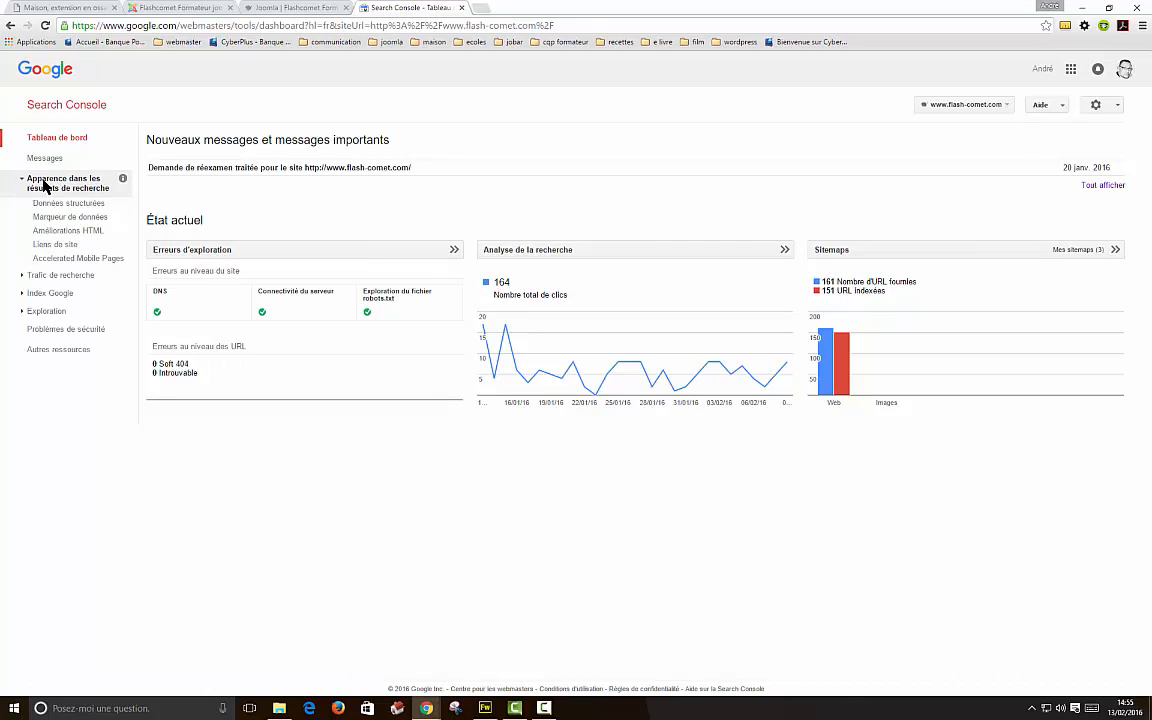
click(45, 276)
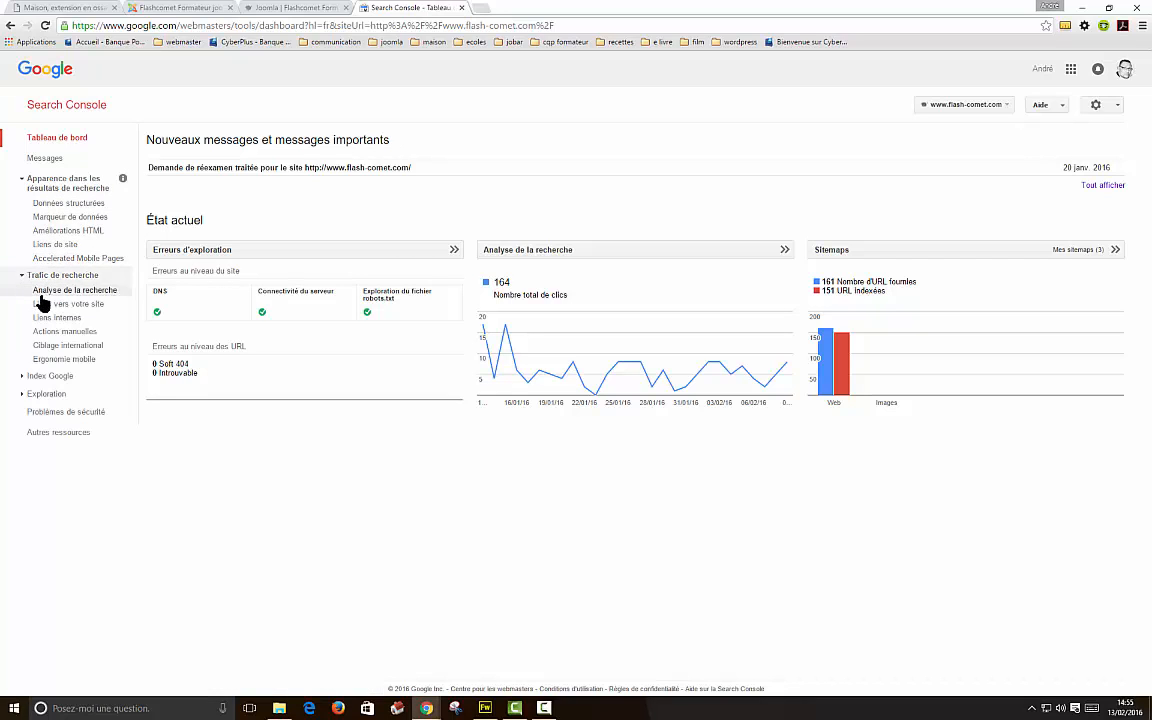
click(38, 377)
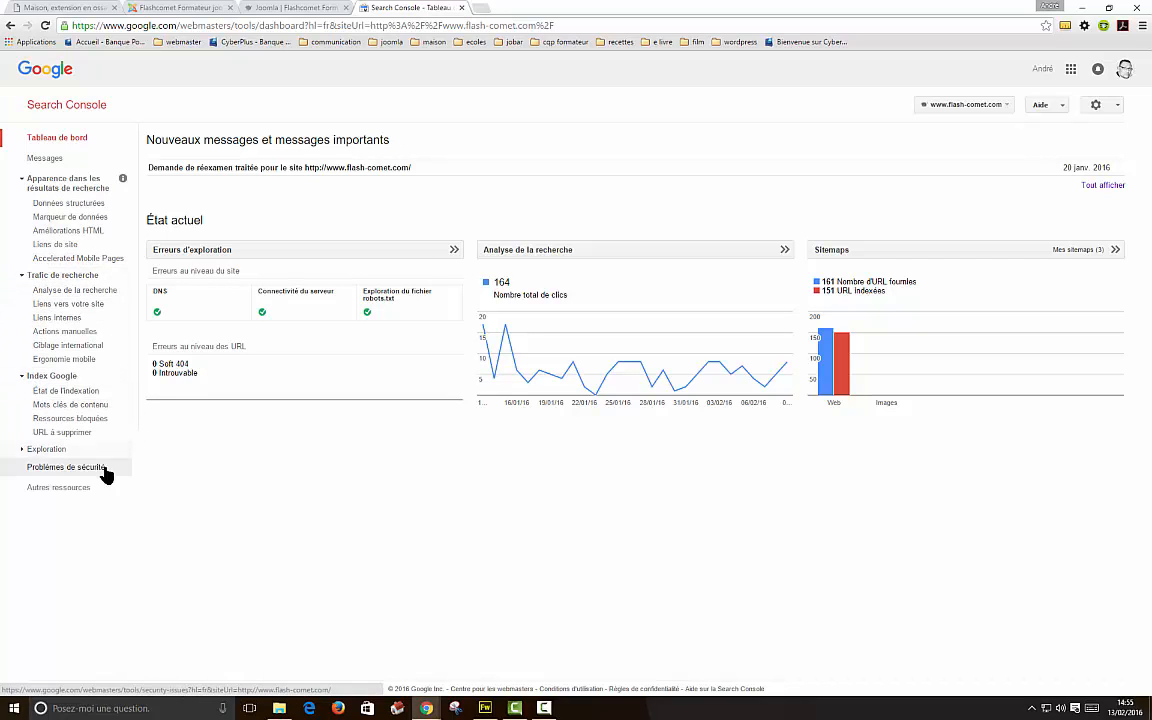
click(46, 450)
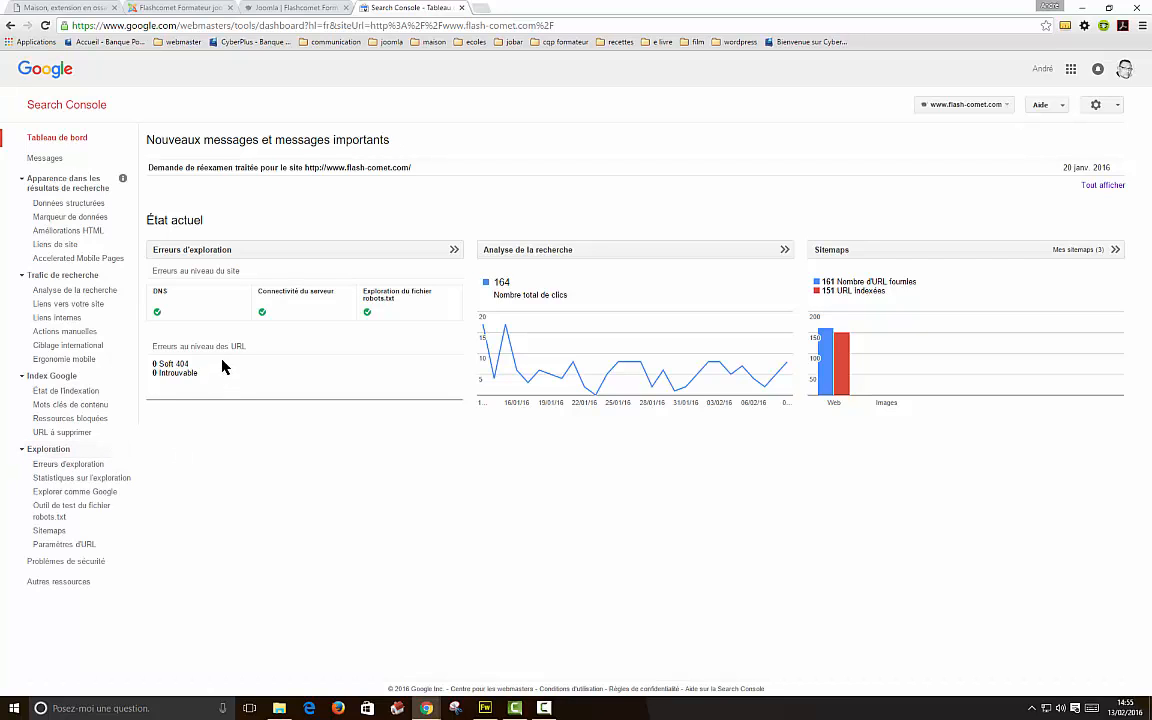
click(58, 522)
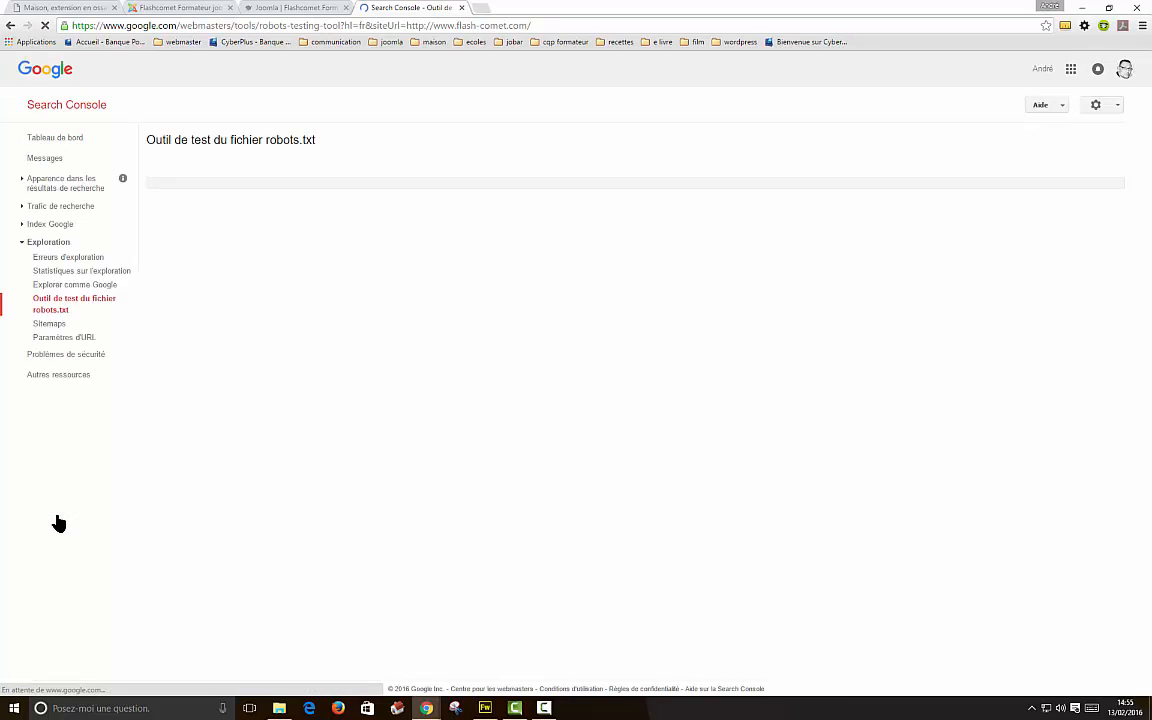
- Examine the robots.txt content in the testing tool, covering the header comments, the User-agent and Disallow rules, and the Sitemap lines
drag(228, 215, 245, 290)
scroll(300, 280, down, 3)
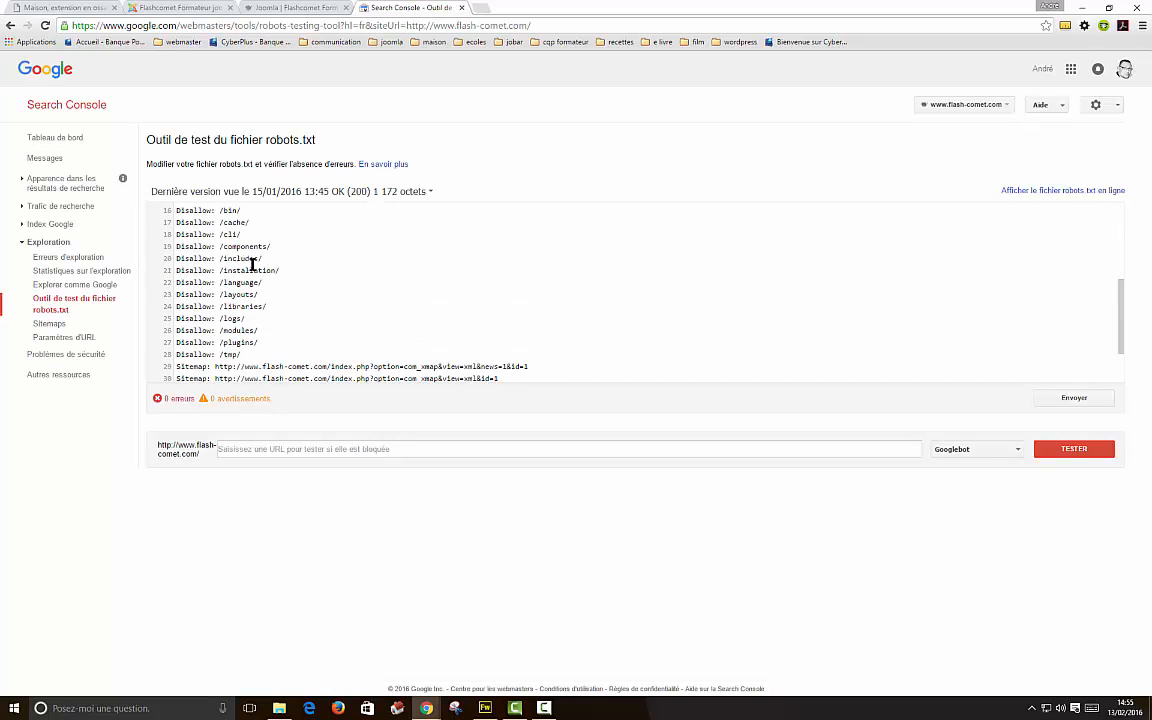
scroll(196, 237, up, 3)
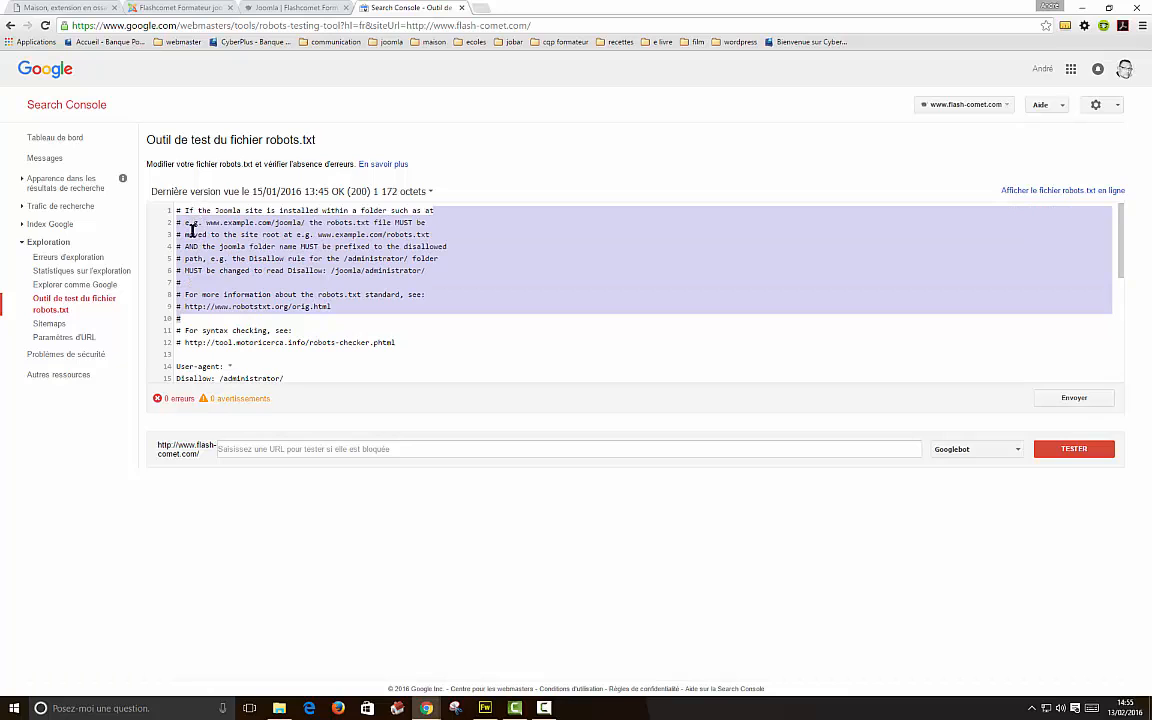
scroll(211, 259, down, 1)
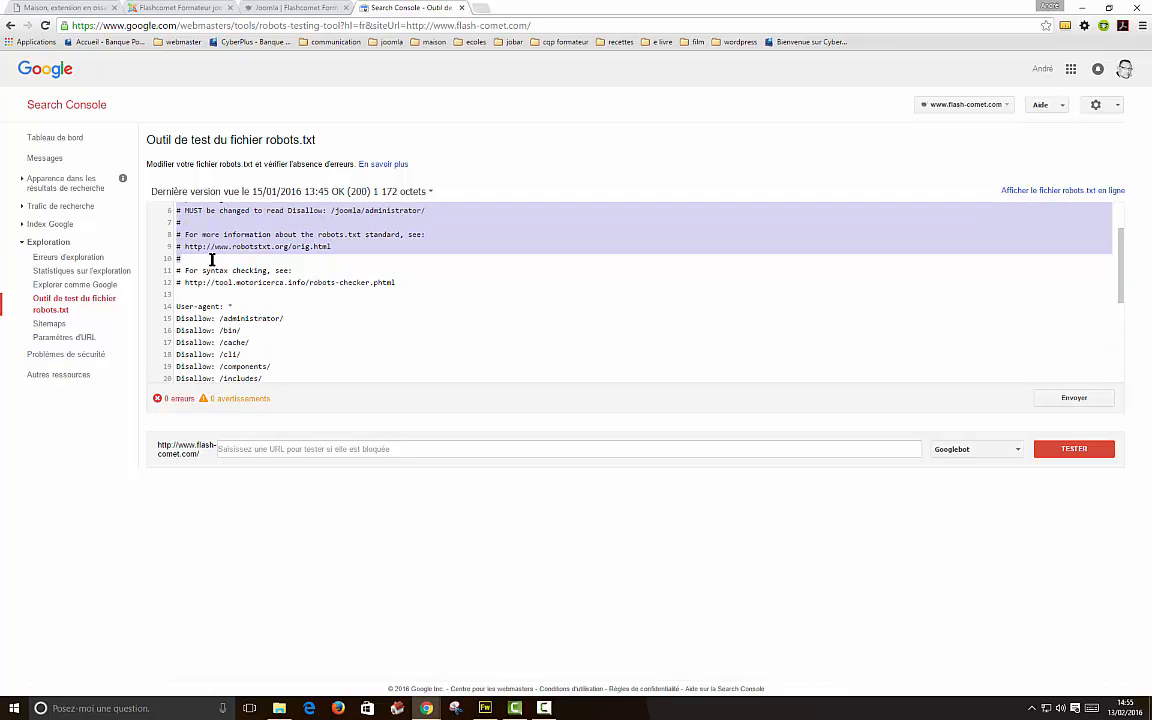
scroll(215, 262, down, 2)
scroll(190, 255, up, 1)
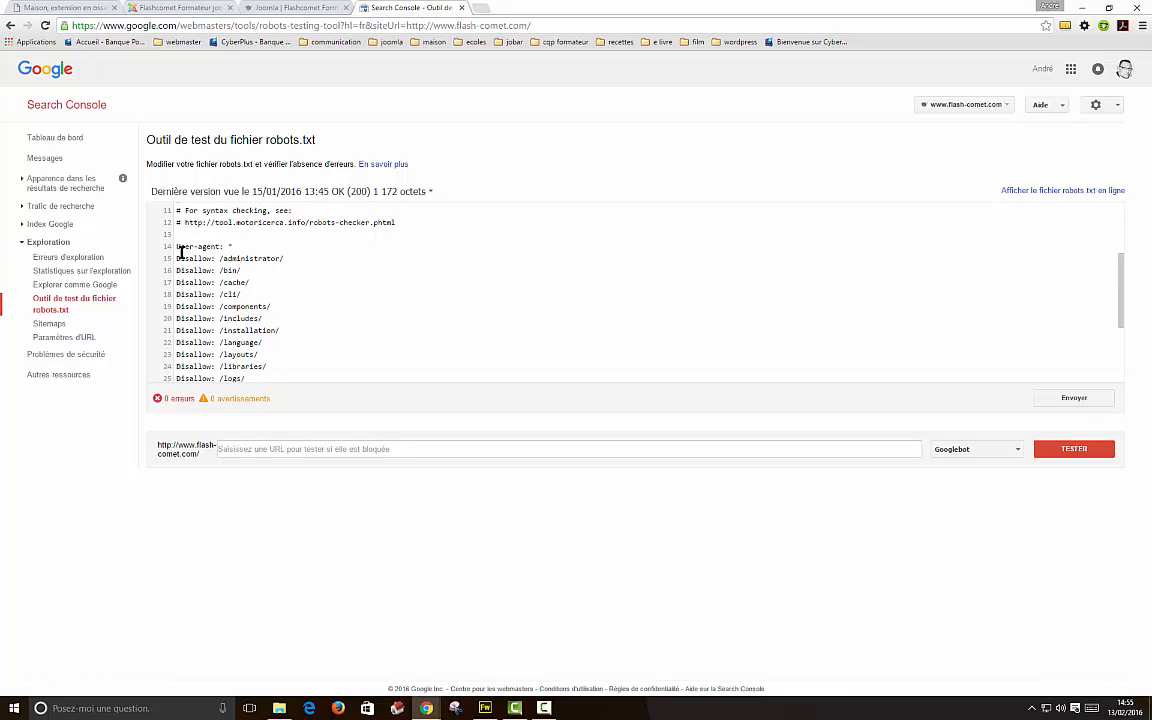
drag(178, 245, 354, 335)
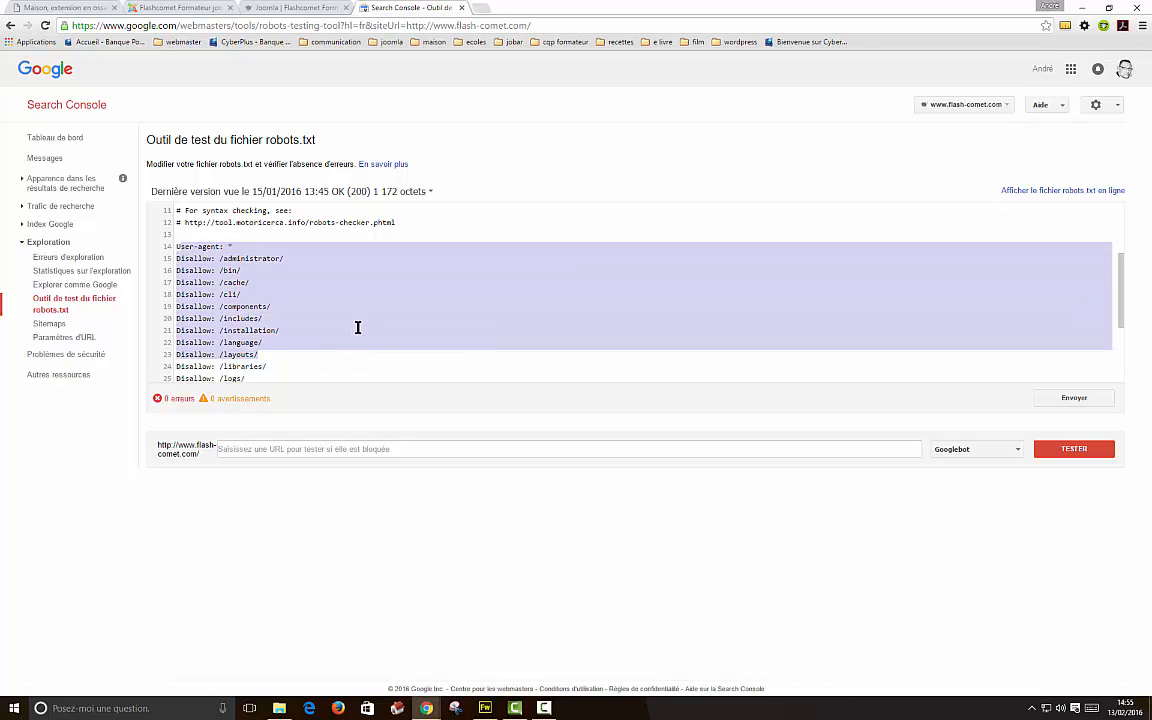
scroll(369, 315, down, 1)
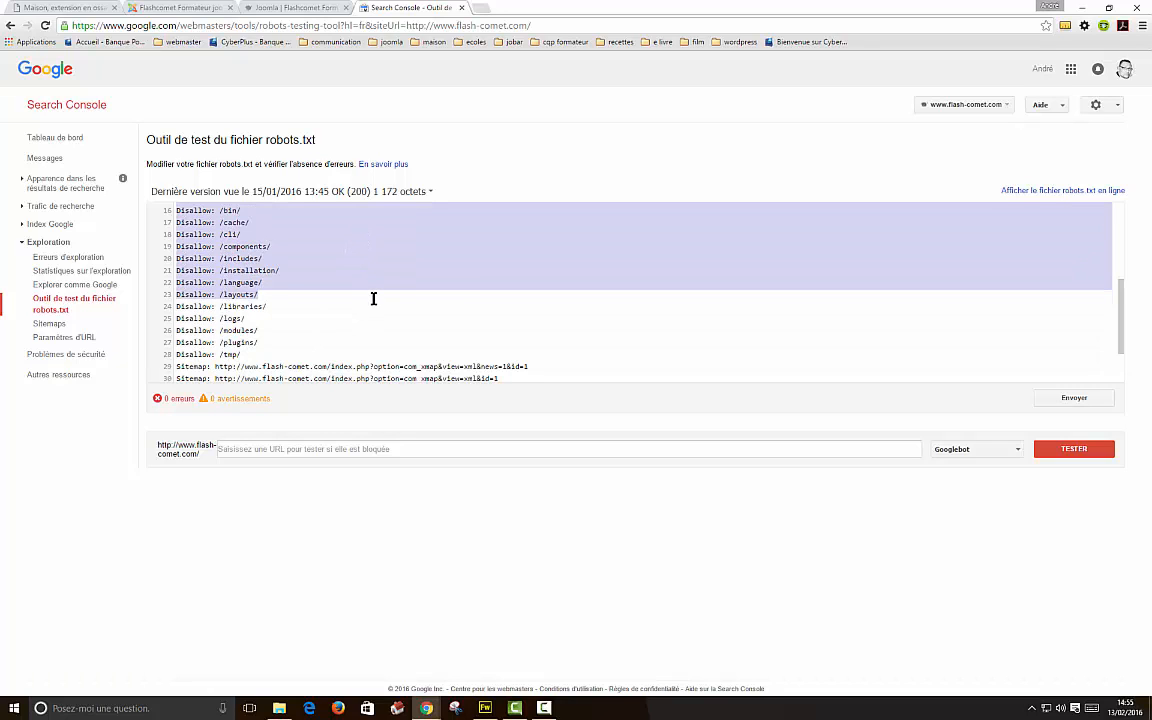
scroll(373, 298, down, 1)
scroll(373, 299, down, 1)
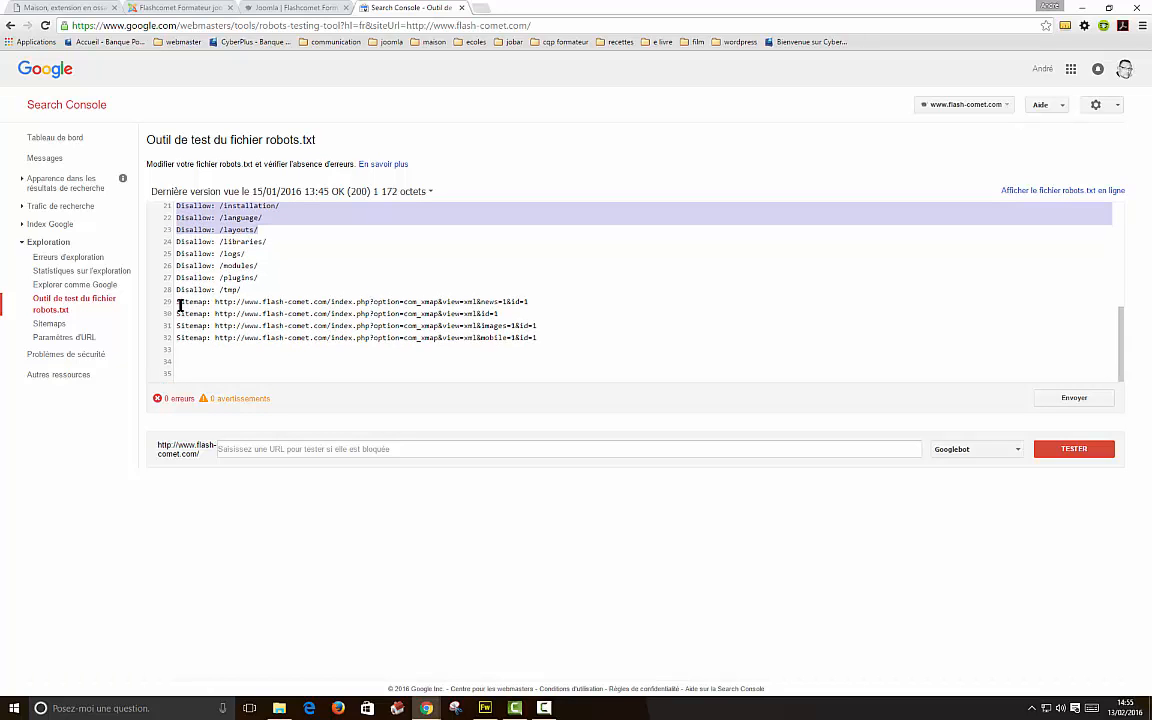
drag(176, 303, 500, 352)
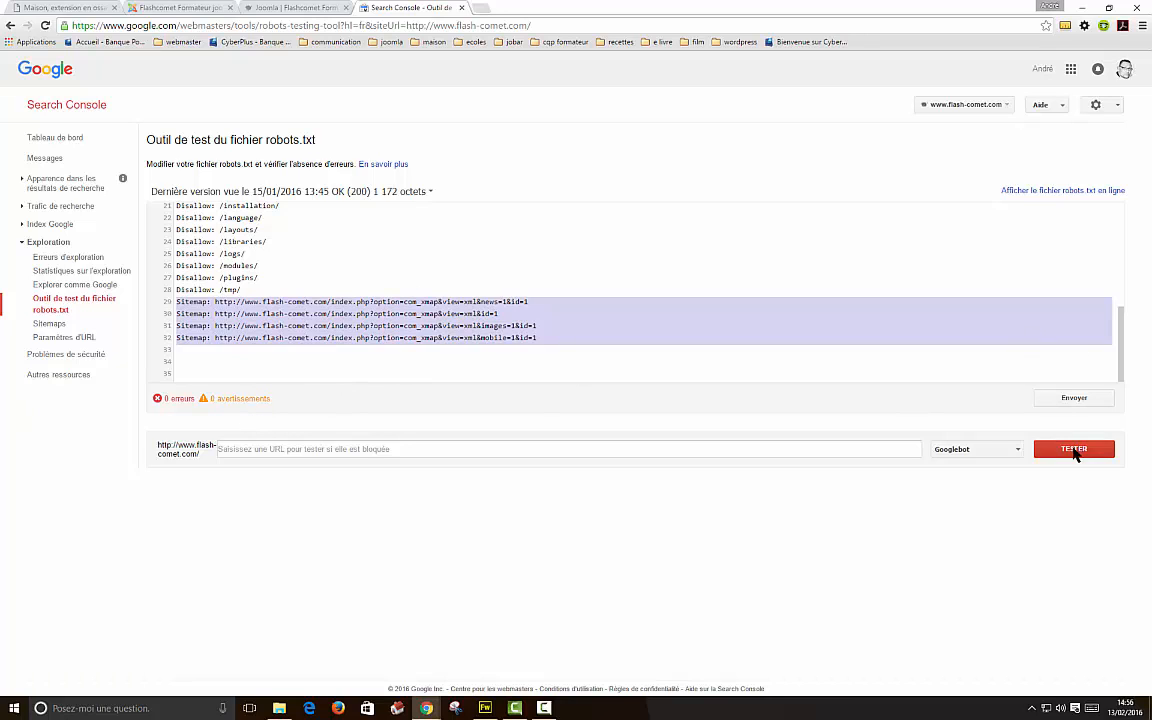
- View the submission options for the robots.txt file and close them without submitting anything
click(932, 484)
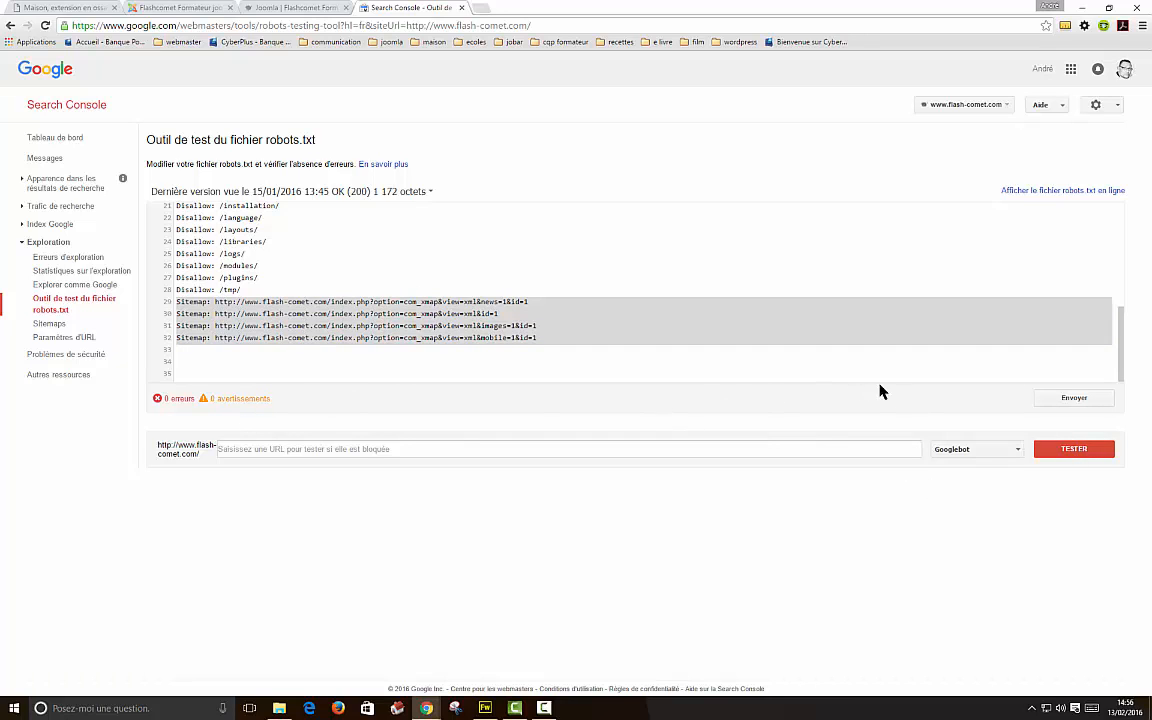
click(1074, 399)
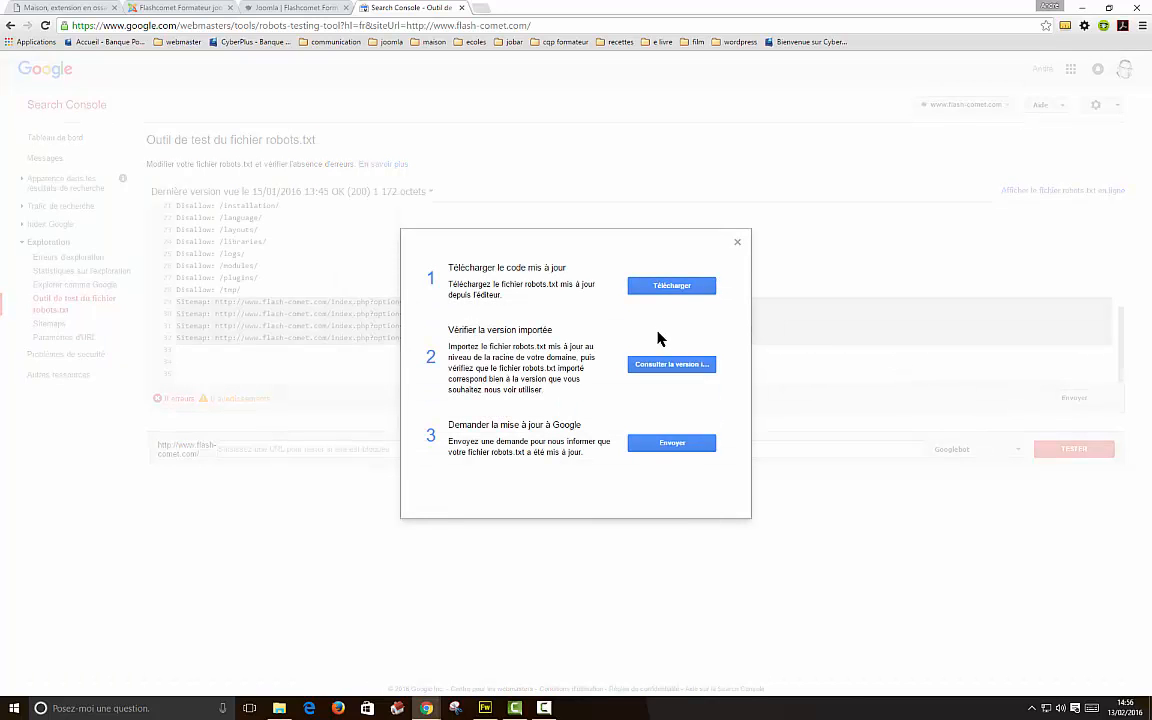
click(737, 244)
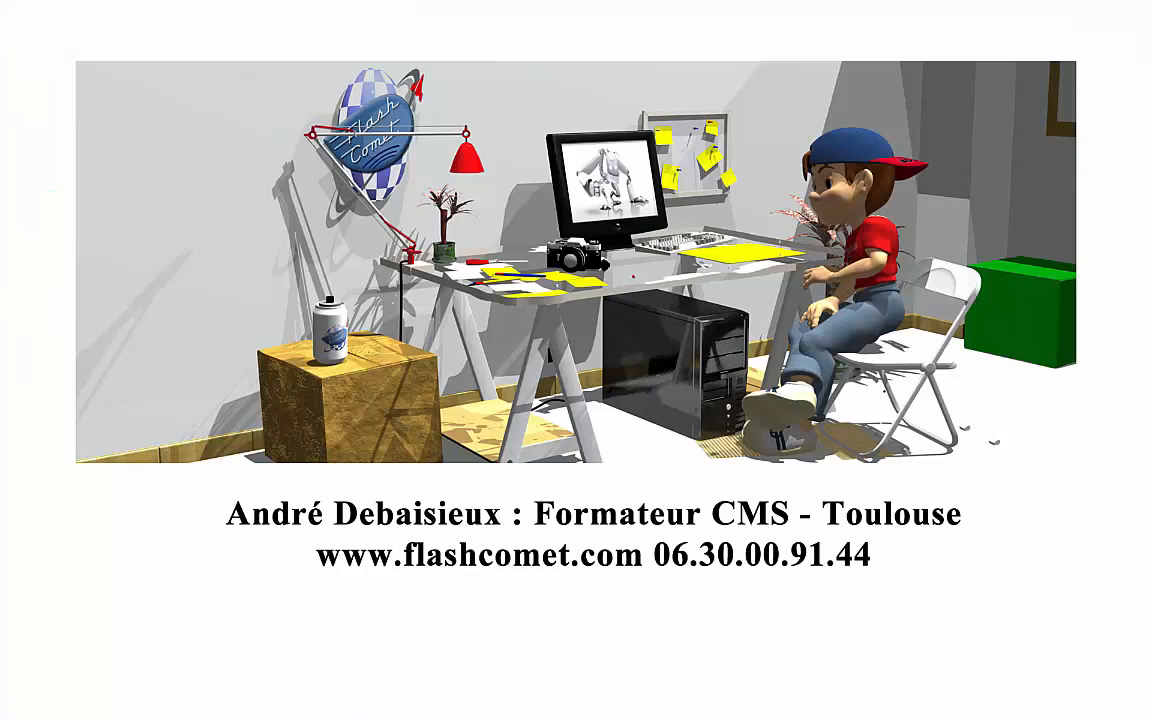